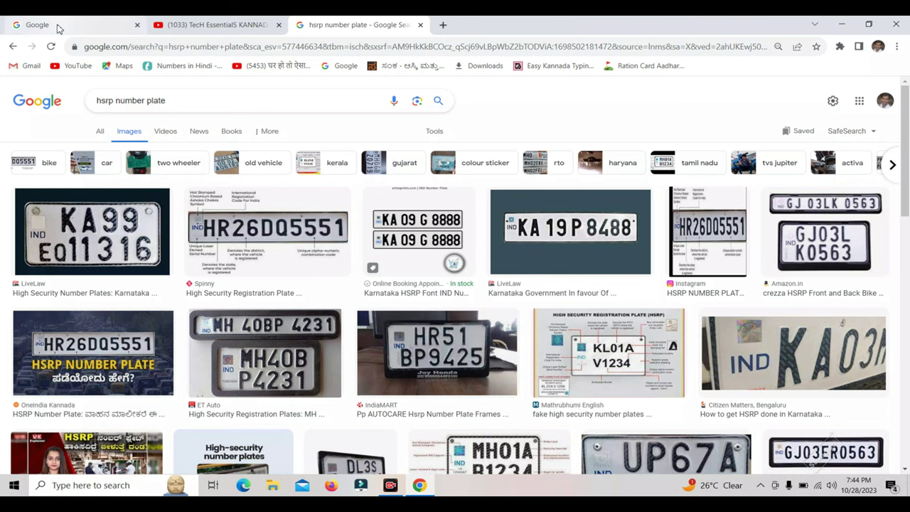
Step: Return to the Google homepage tab
left_click(58, 27)
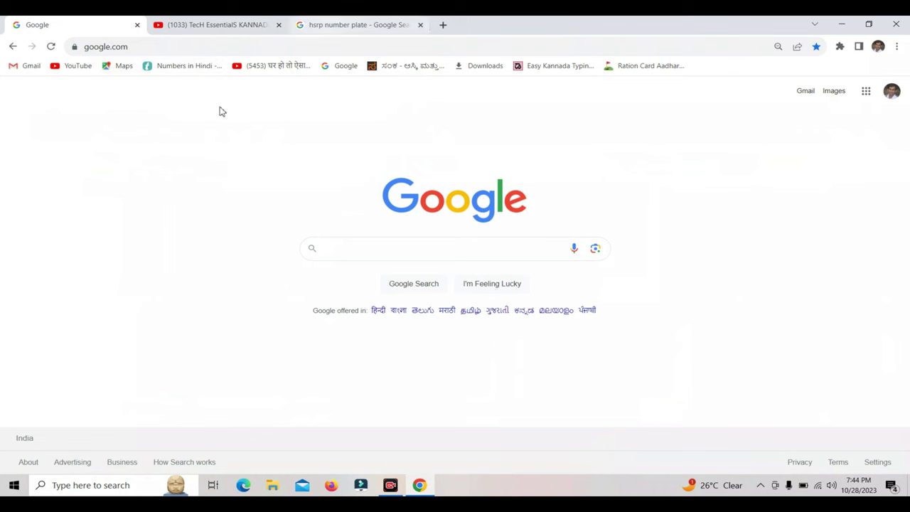
Step: Search Google for 'my hsrp book' and open the Book My HSRP website
left_click(375, 251)
type("my")
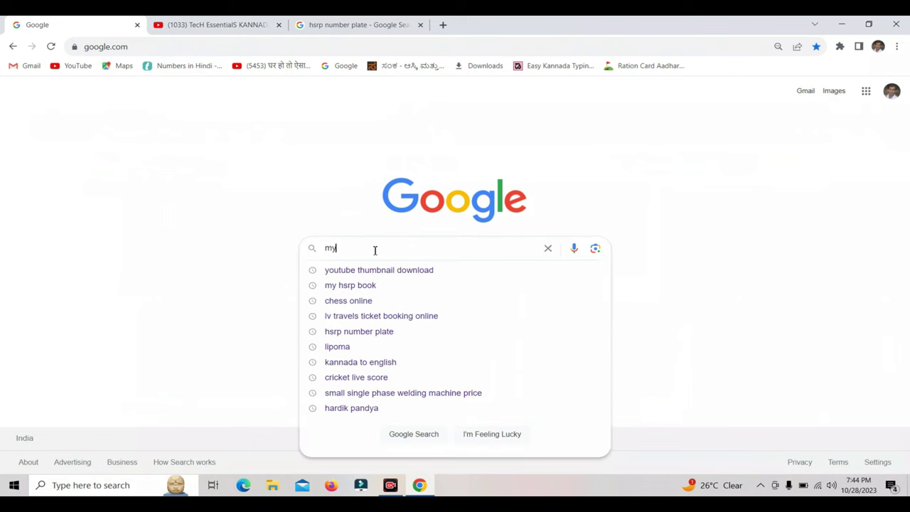
type(" hsrp")
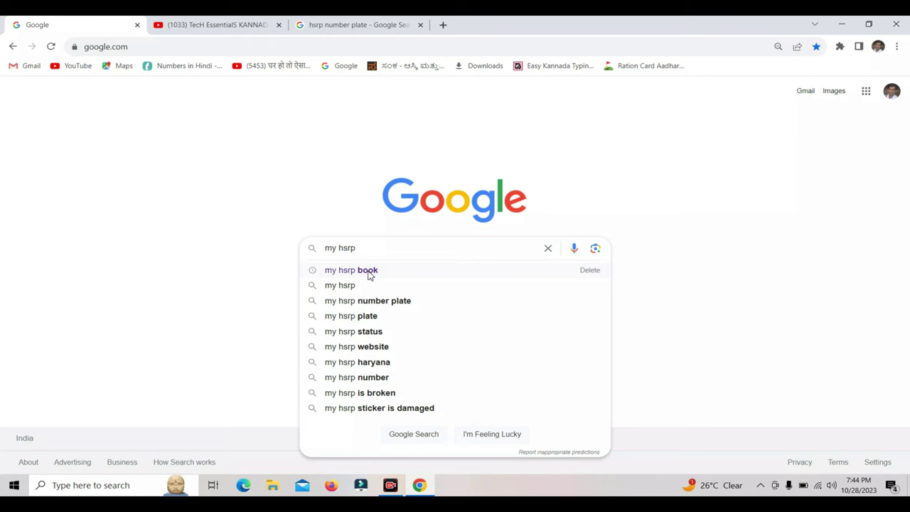
left_click(368, 271)
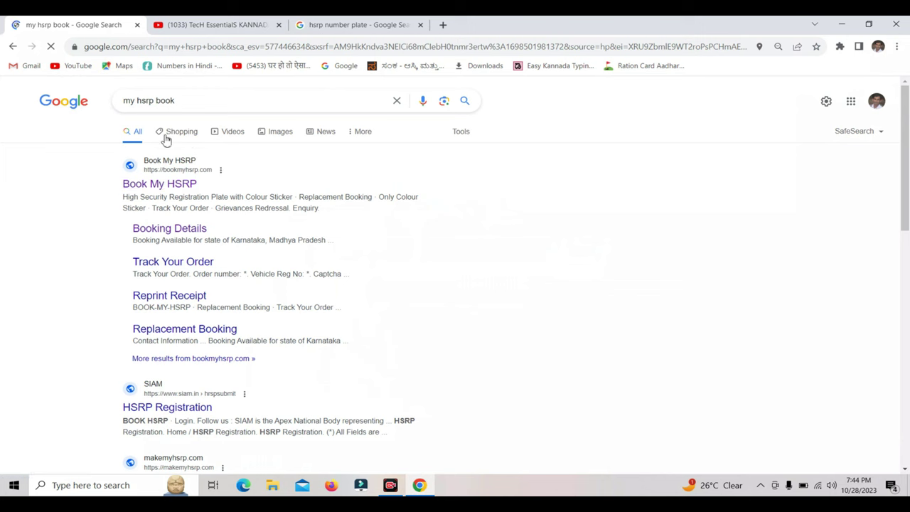
left_click(174, 186)
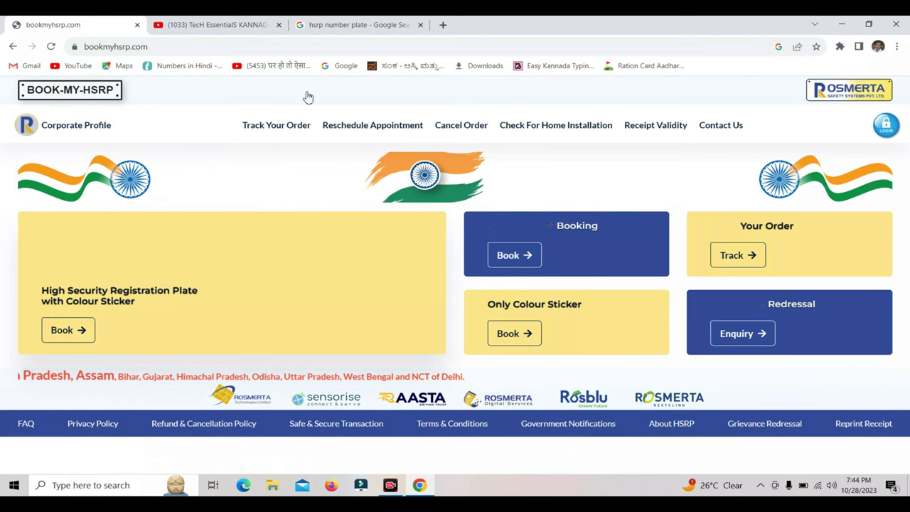
left_click(358, 27)
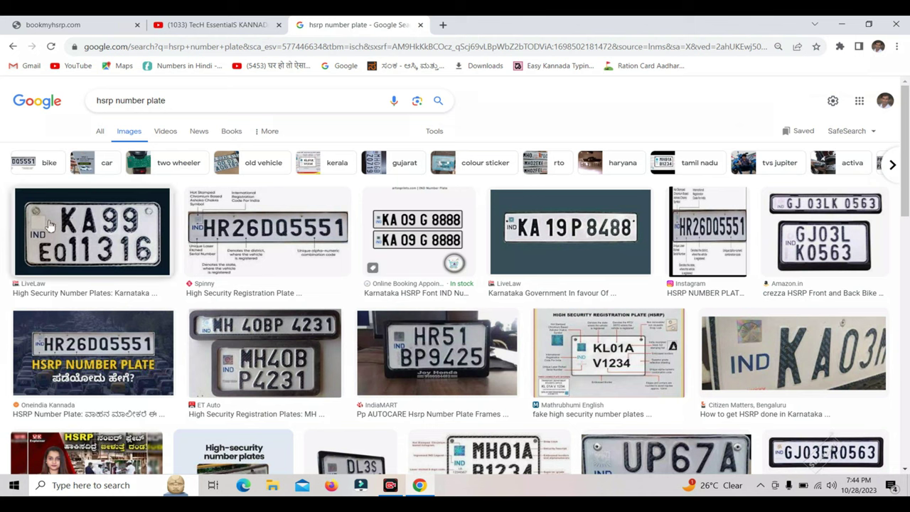
left_click(629, 354)
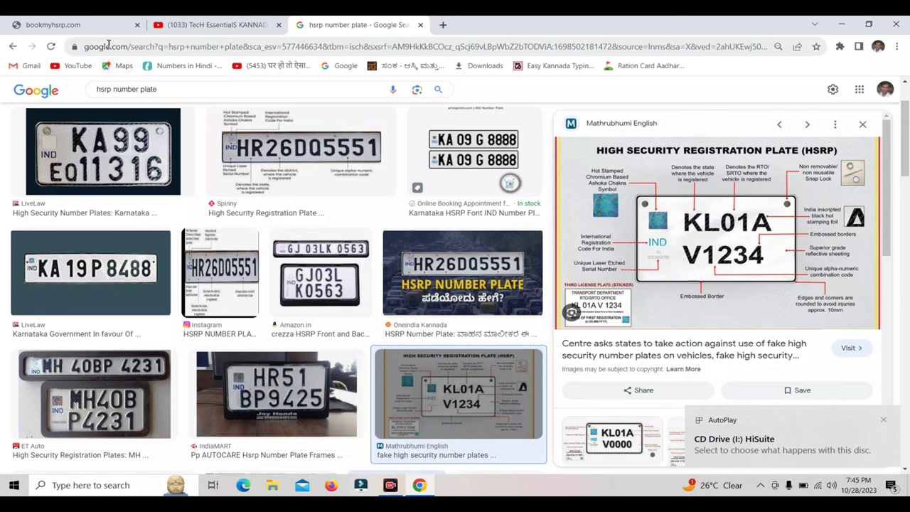
left_click(79, 25)
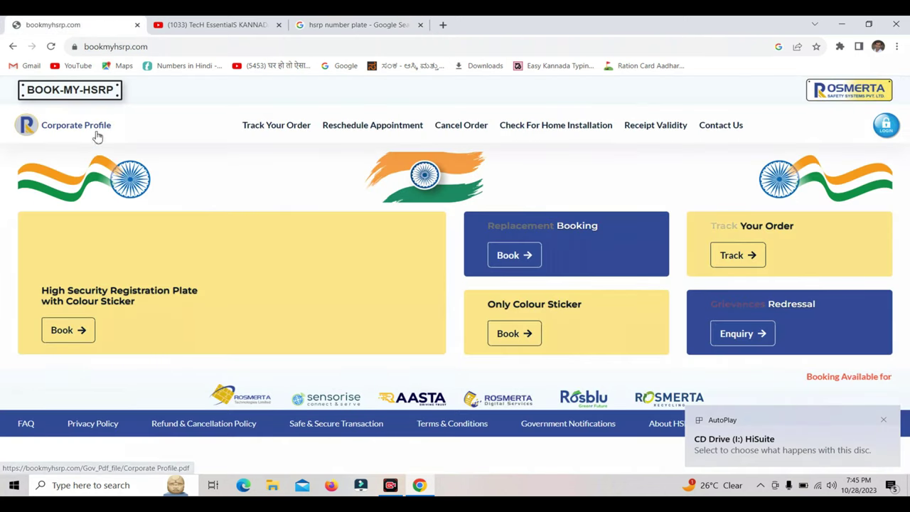
left_click(85, 96)
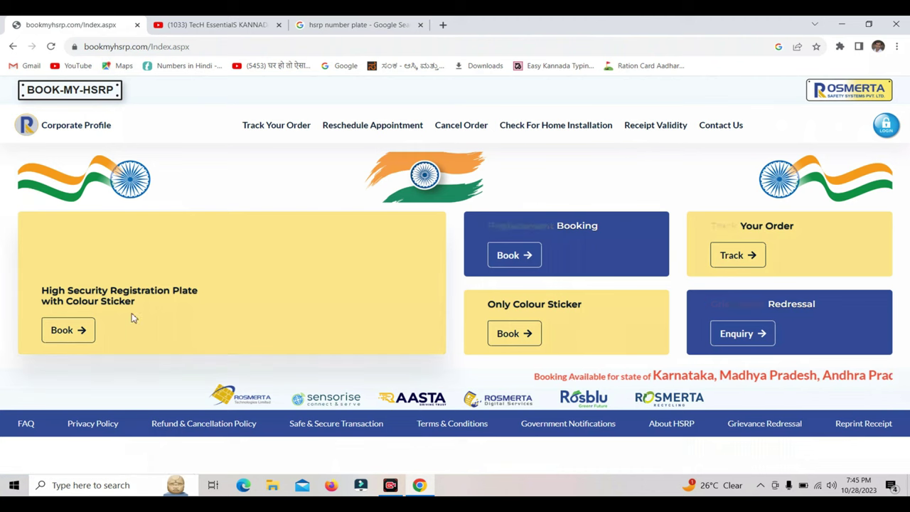
Step: Start a High Security Registration Plate with Colour Sticker booking for Karnataka
left_click(79, 330)
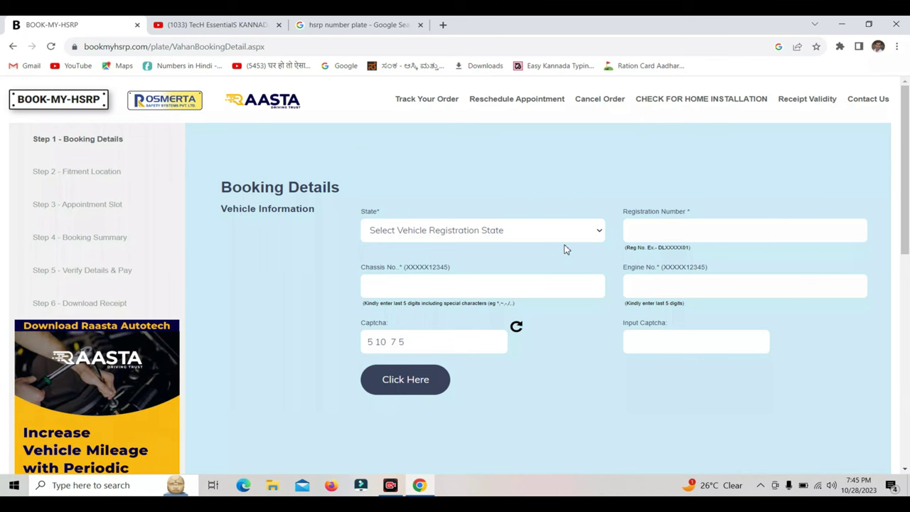
left_click(601, 231)
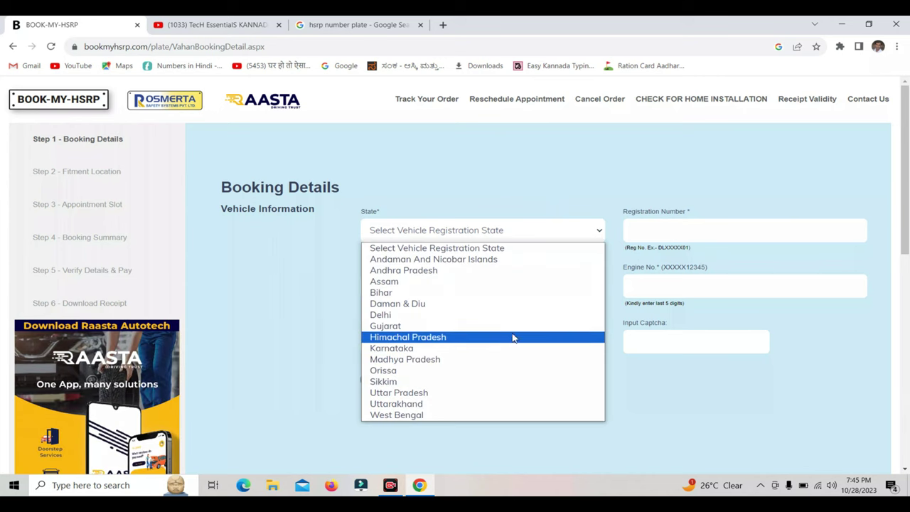
left_click(491, 348)
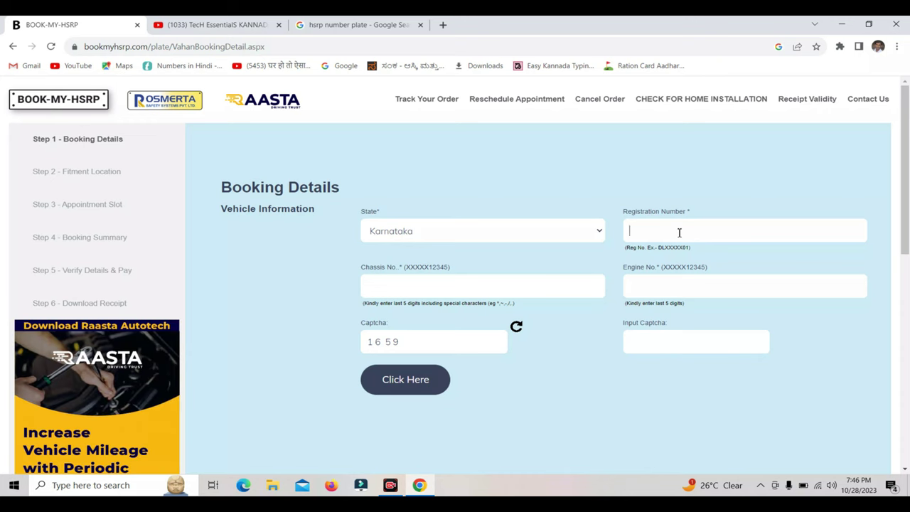
Step: Enter the vehicle details and captcha 1659, then submit them for checking
type("A")
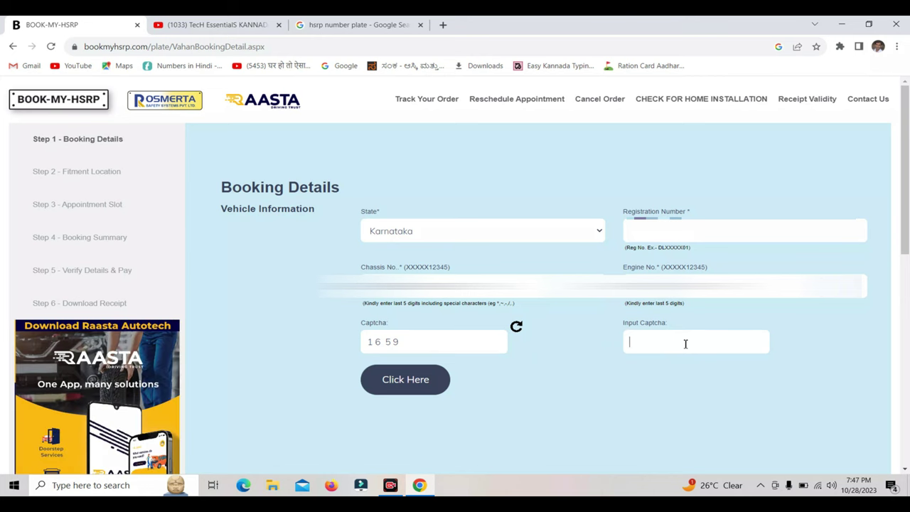
type("659")
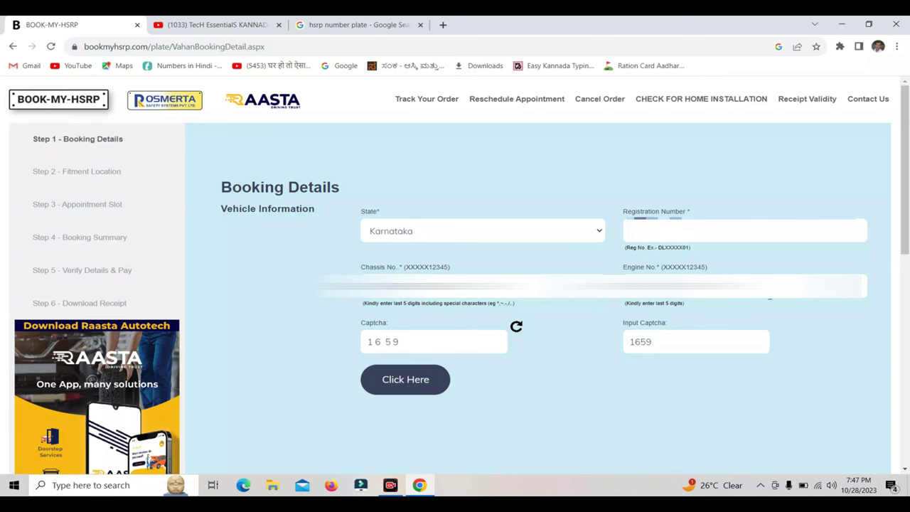
left_click(406, 380)
left_click(420, 379)
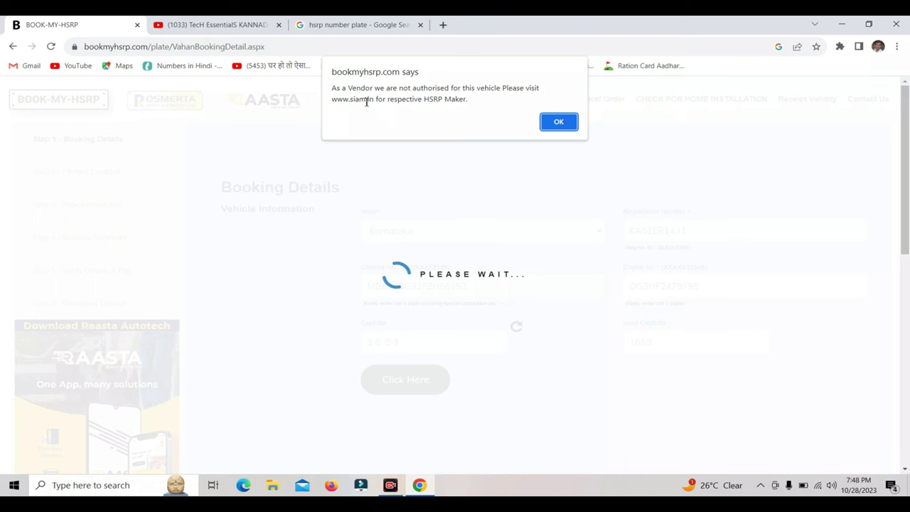
left_click_drag(332, 101, 374, 102)
key("ctrl+c")
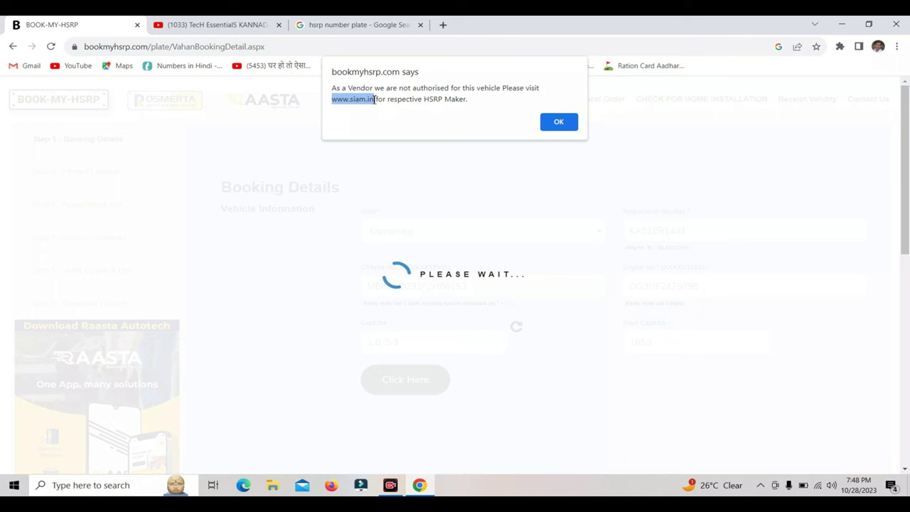
left_click(442, 24)
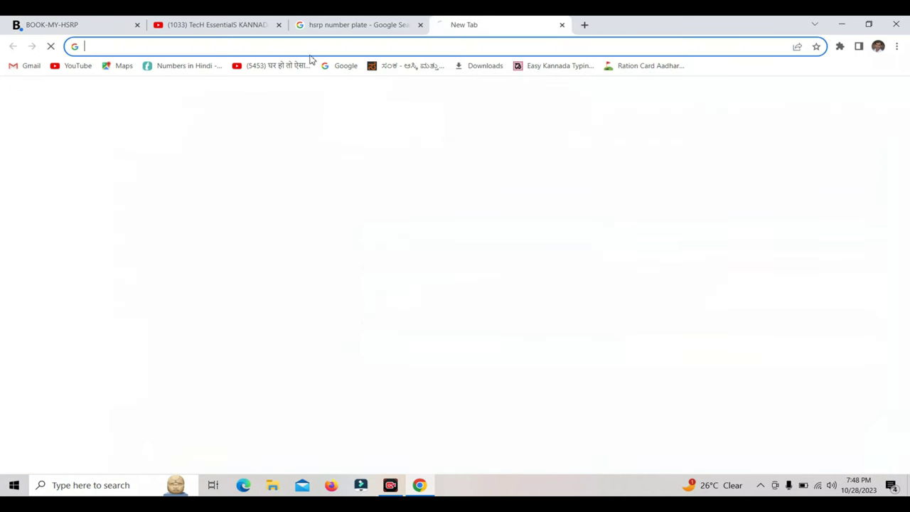
left_click(305, 47)
key("ctrl+v")
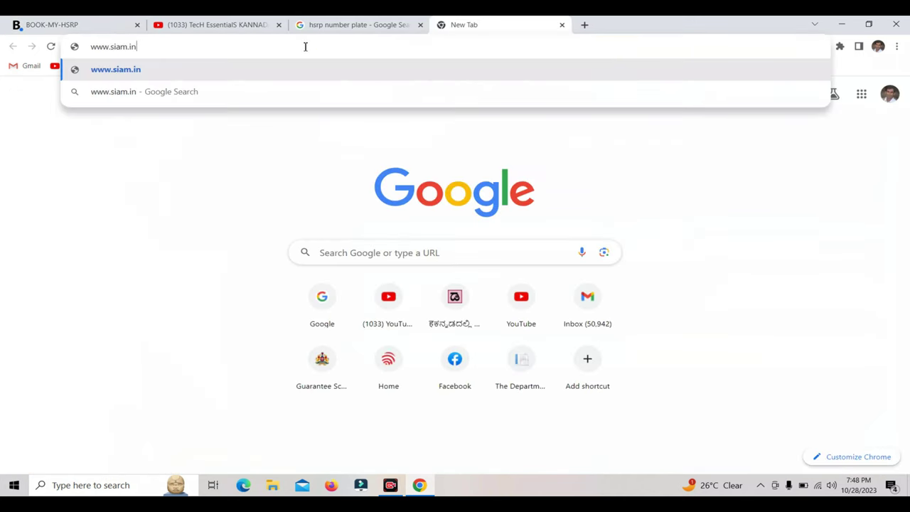
key("Return")
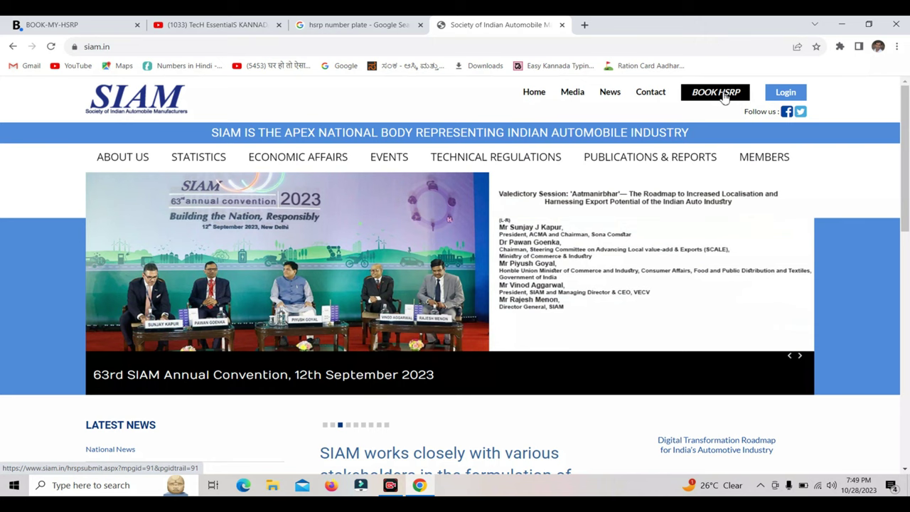
Step: On SIAM's HSRP booking page, enter the owner's full name and choose Karnataka
left_click(717, 93)
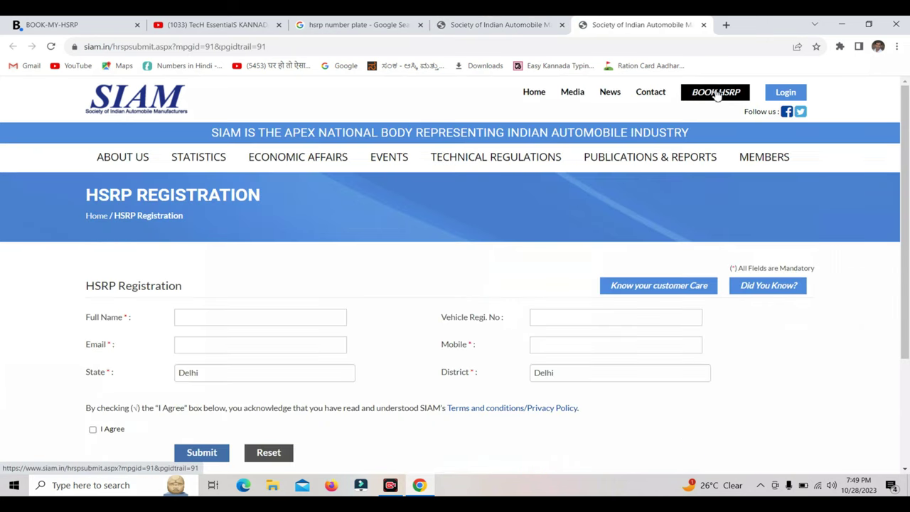
mouse_move(672, 168)
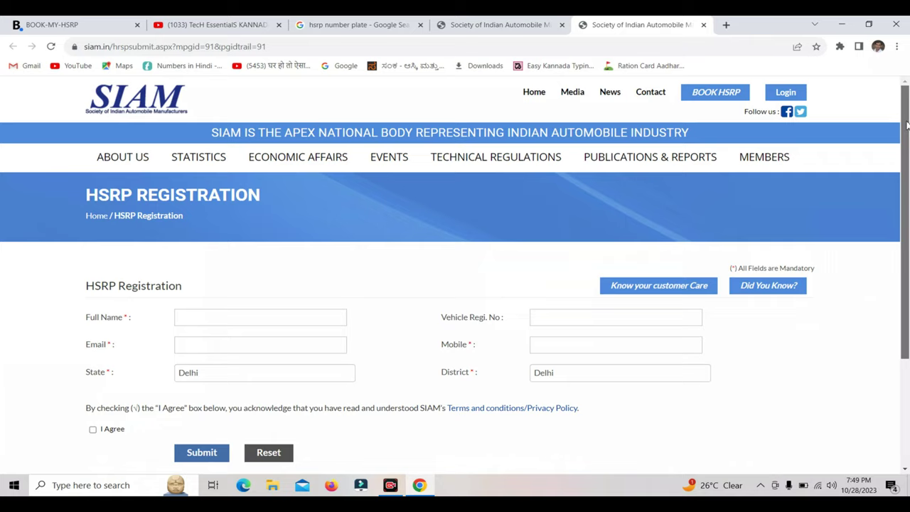
scroll(355, 224, "down", 1)
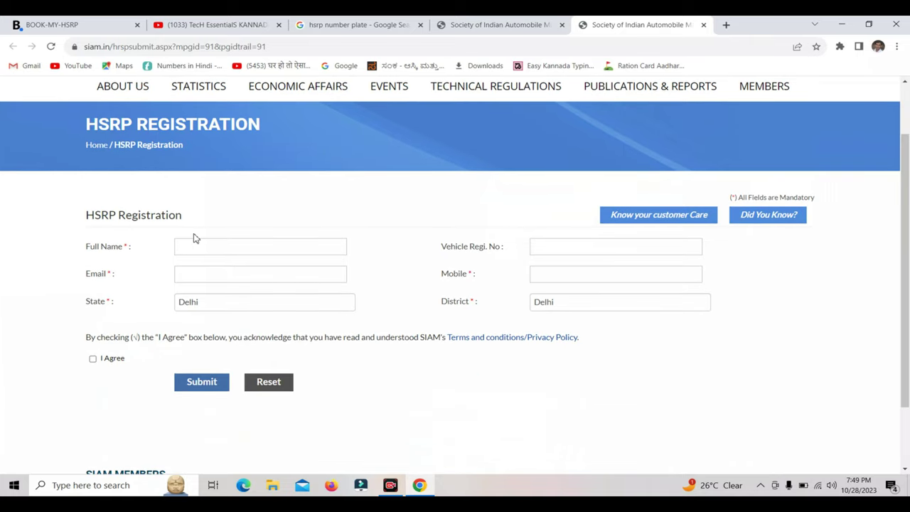
left_click(194, 246)
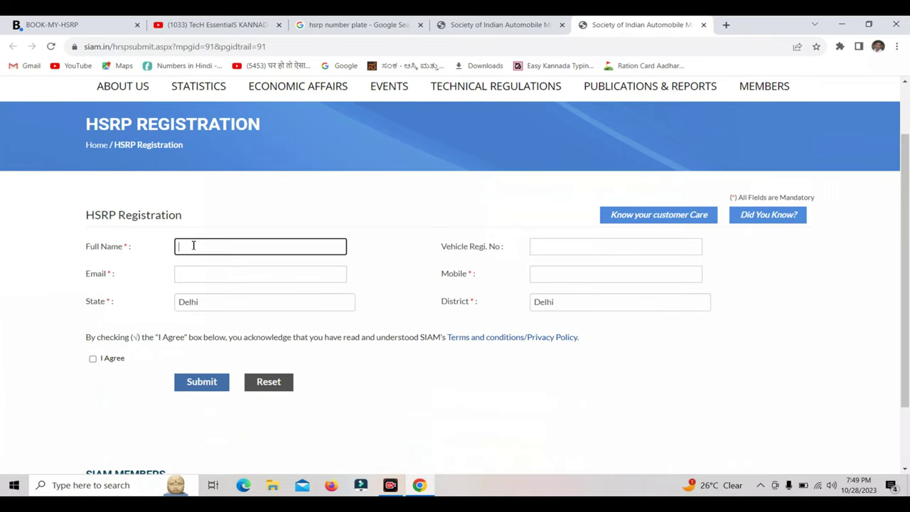
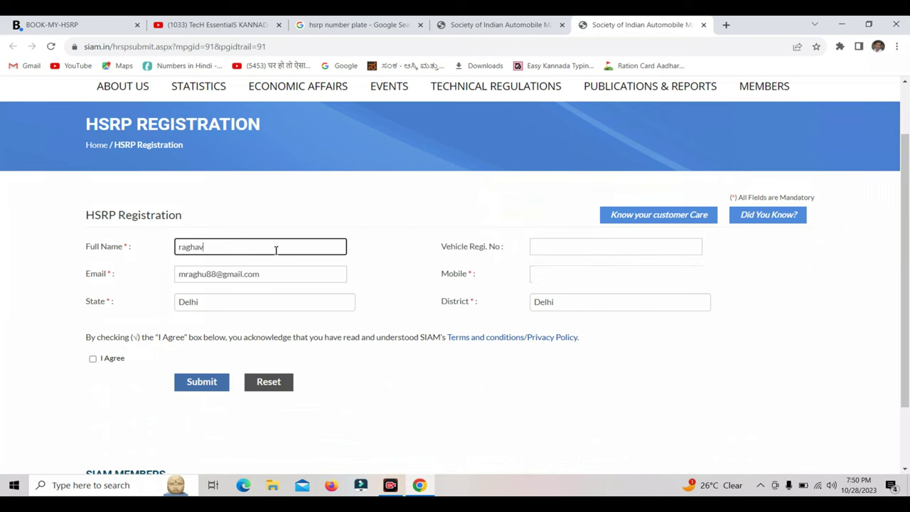
left_click(270, 308)
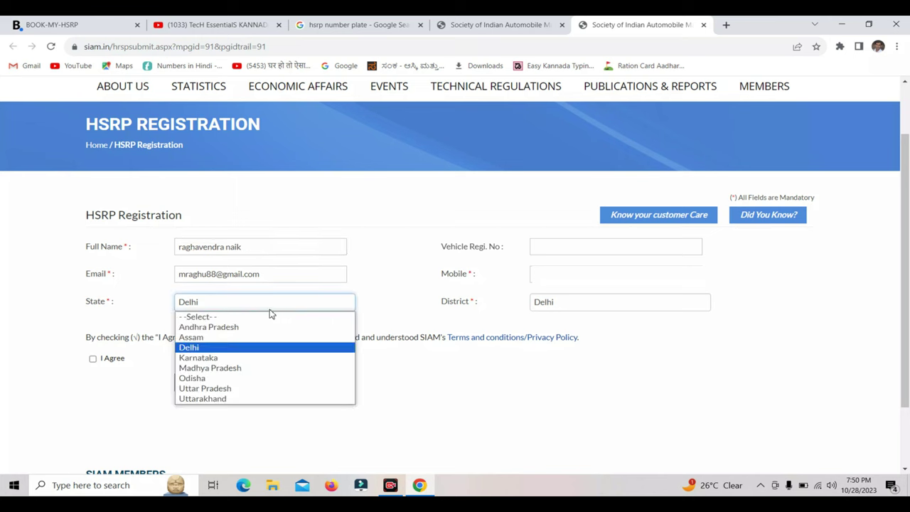
left_click(250, 358)
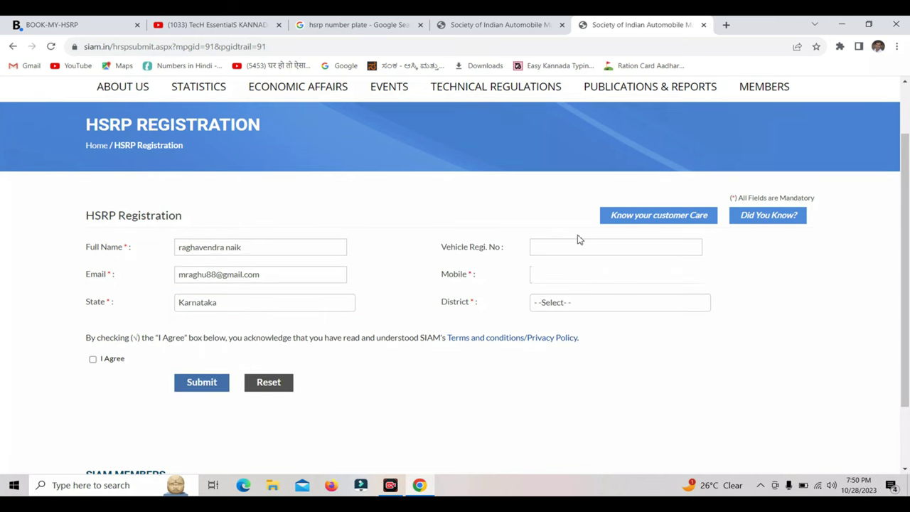
Step: Enter the vehicle registration and mobile numbers, pick BANGALORE URBAN district, and agree to terms
left_click(568, 251)
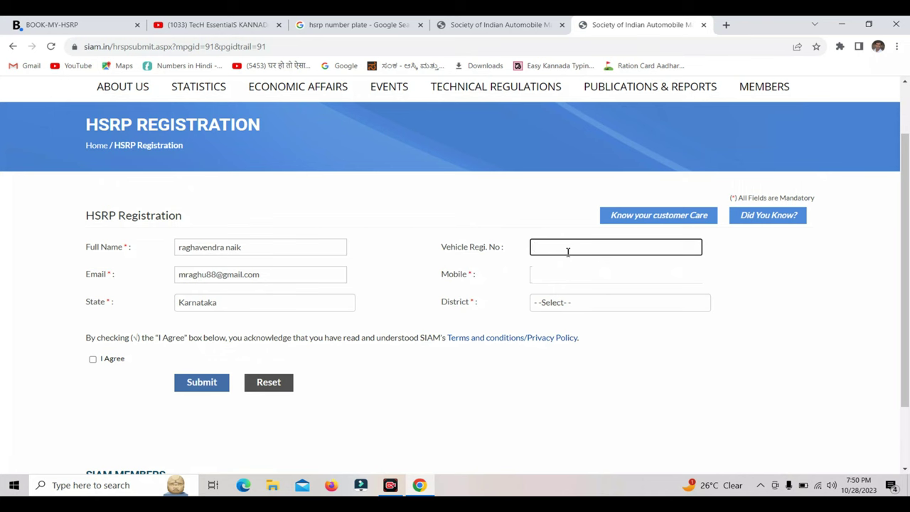
type("ka51")
left_click(569, 274)
type("98765432")
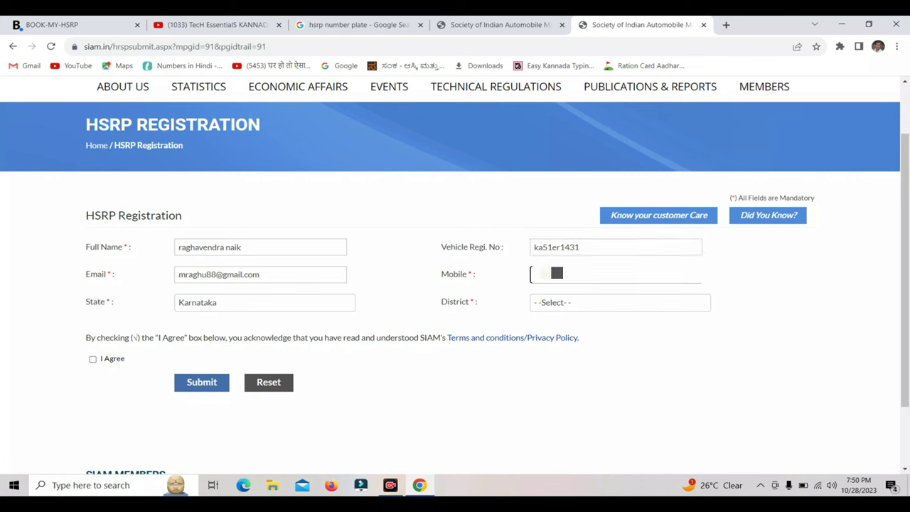
left_click(562, 304)
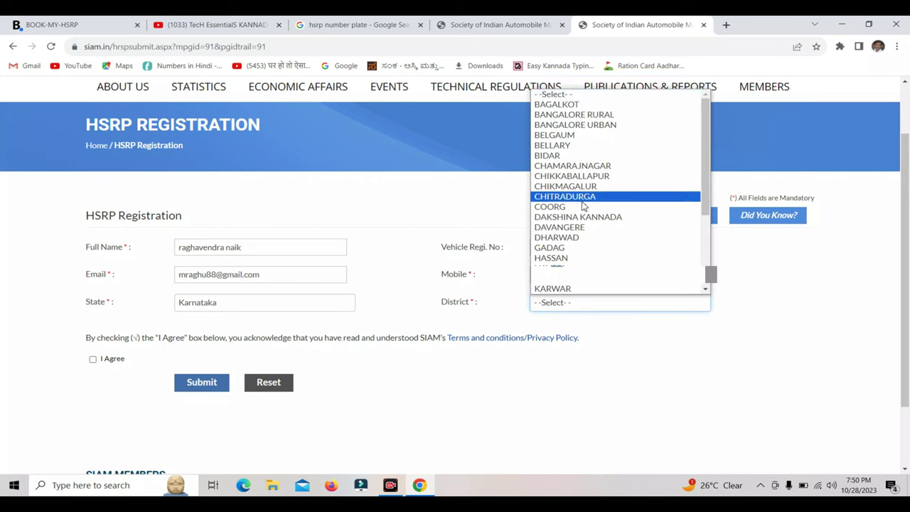
left_click(594, 125)
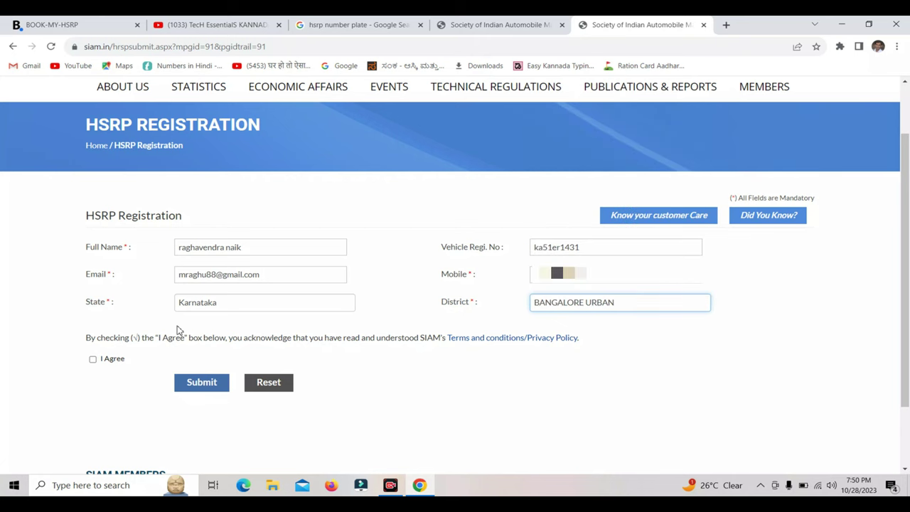
left_click(93, 360)
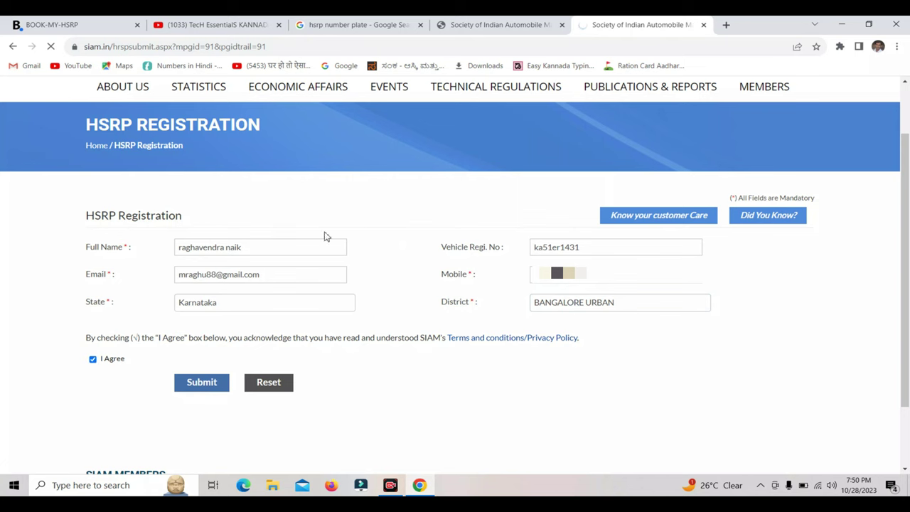
Step: Submit the SIAM registration and pick TVS Motor Company from the brand list
left_click(213, 382)
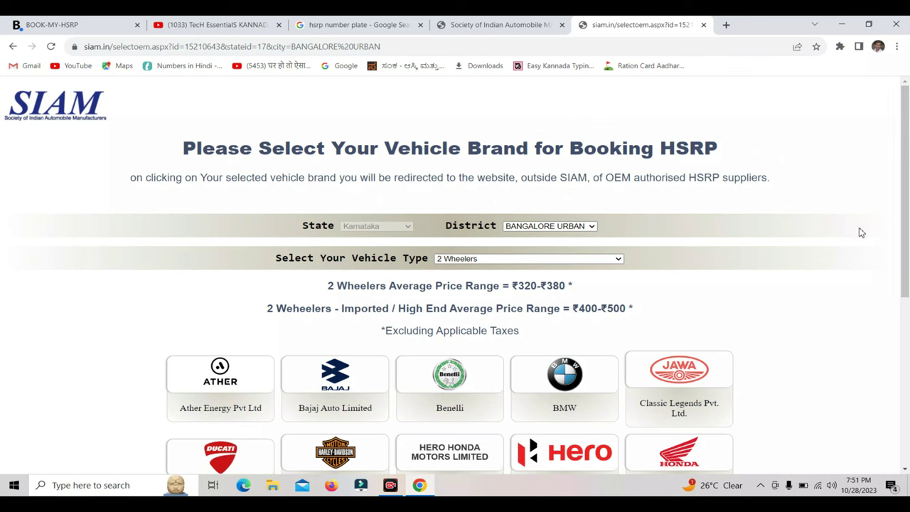
scroll(908, 184, "down", 1)
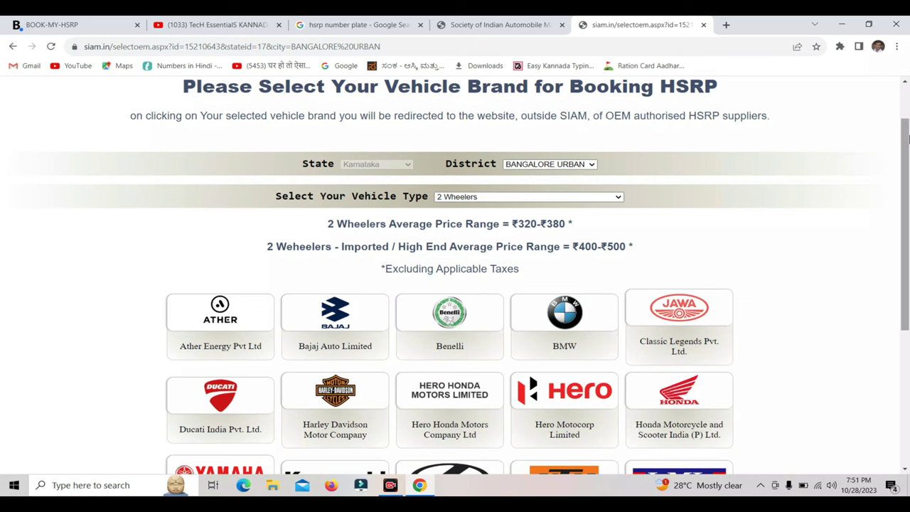
left_click_drag(907, 149, 908, 209)
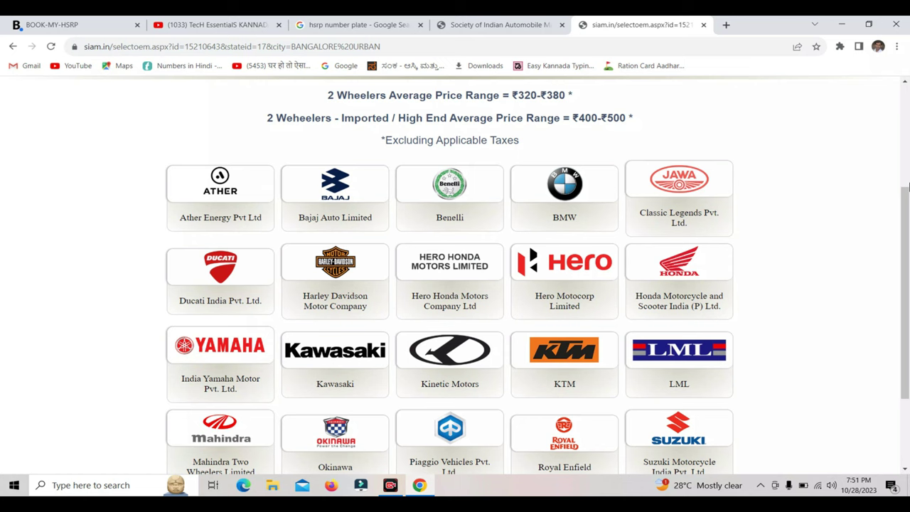
left_click_drag(906, 232, 906, 274)
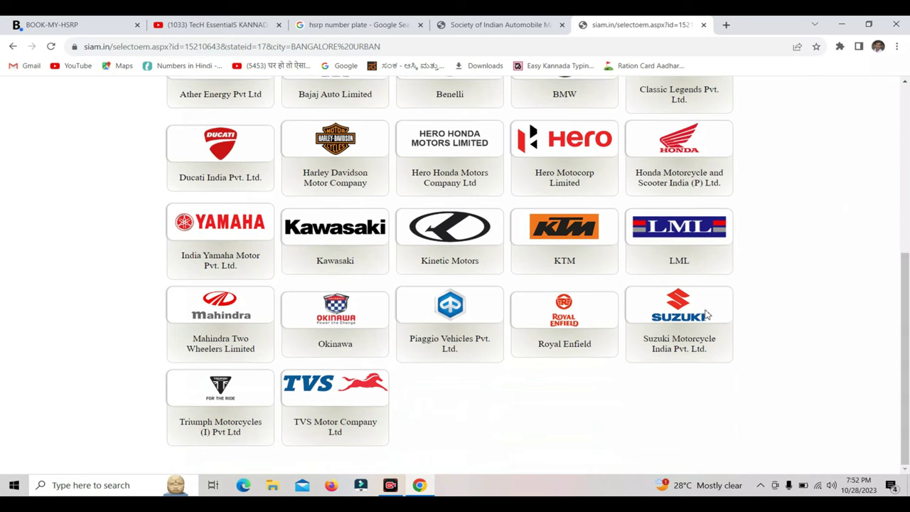
left_click(332, 403)
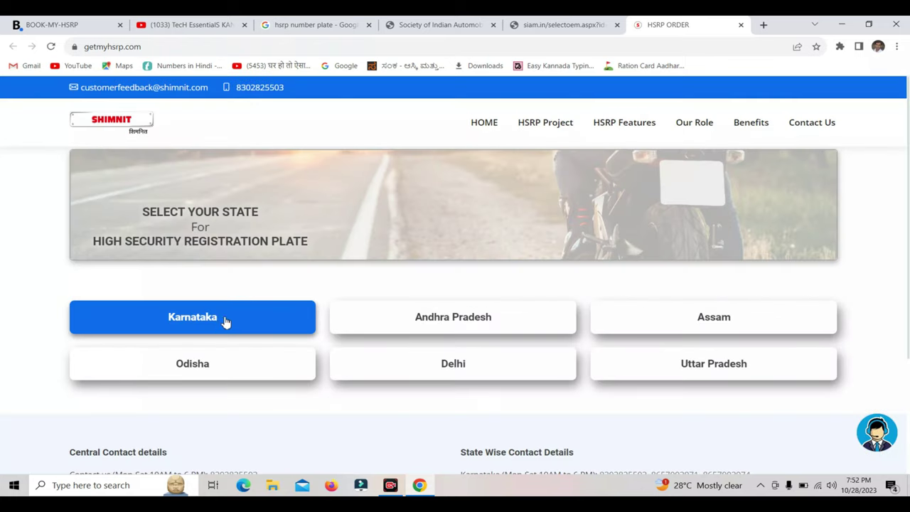
Step: Choose Karnataka on the Select Your State page
left_click(220, 324)
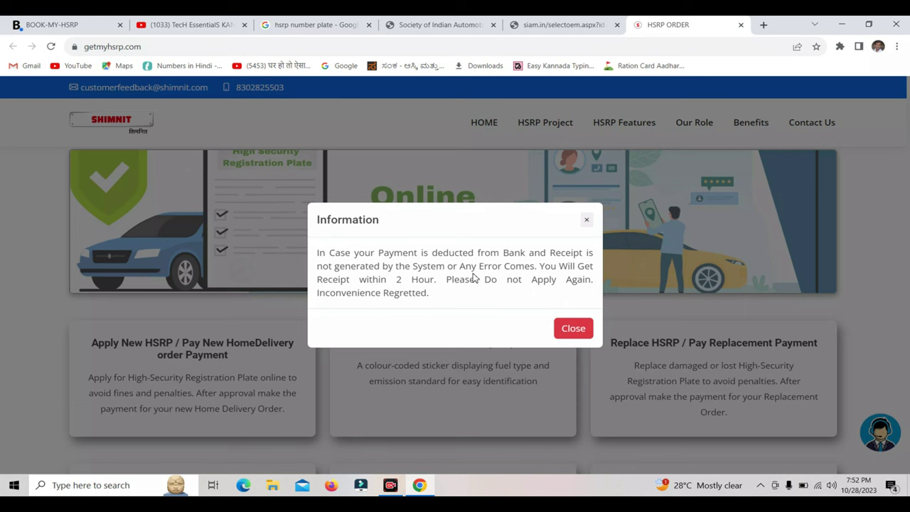
Step: Close the payment receipt notice and start an Apply New HSRP order
left_click(574, 332)
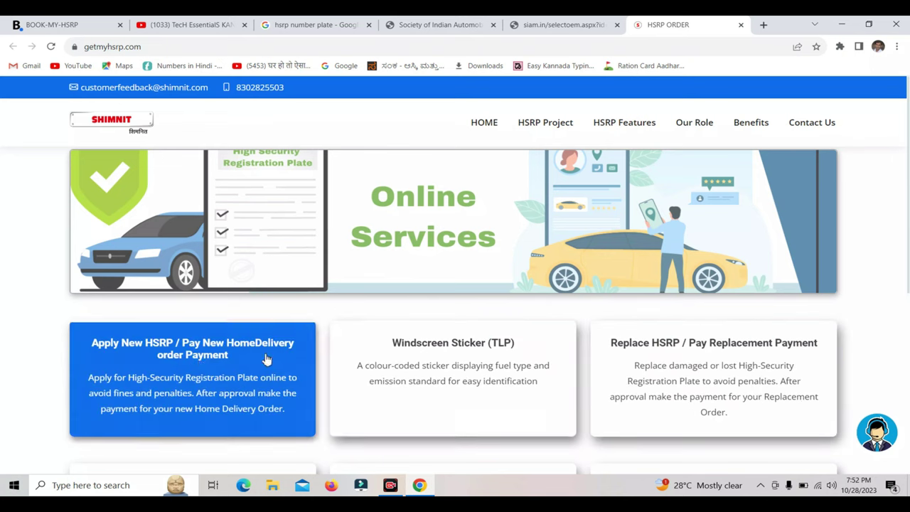
left_click(200, 364)
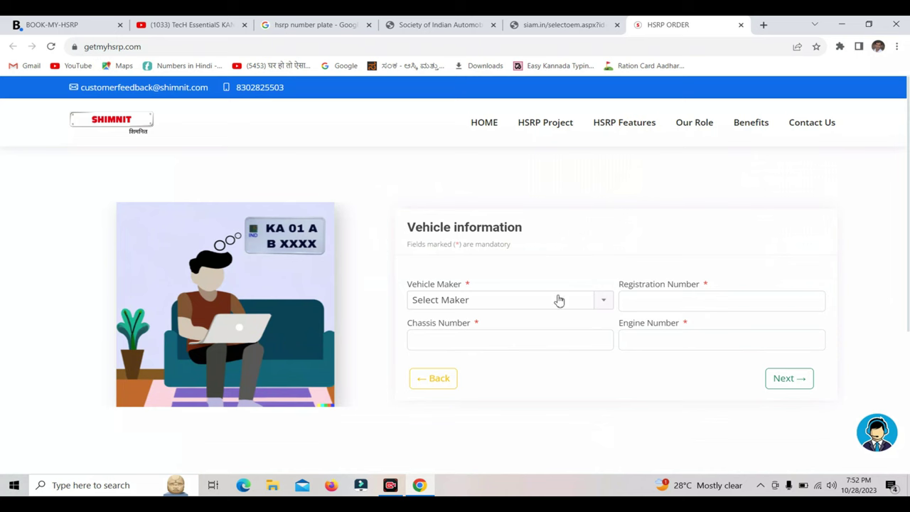
Step: Choose TVS as the vehicle maker and enter the registration number
left_click(604, 304)
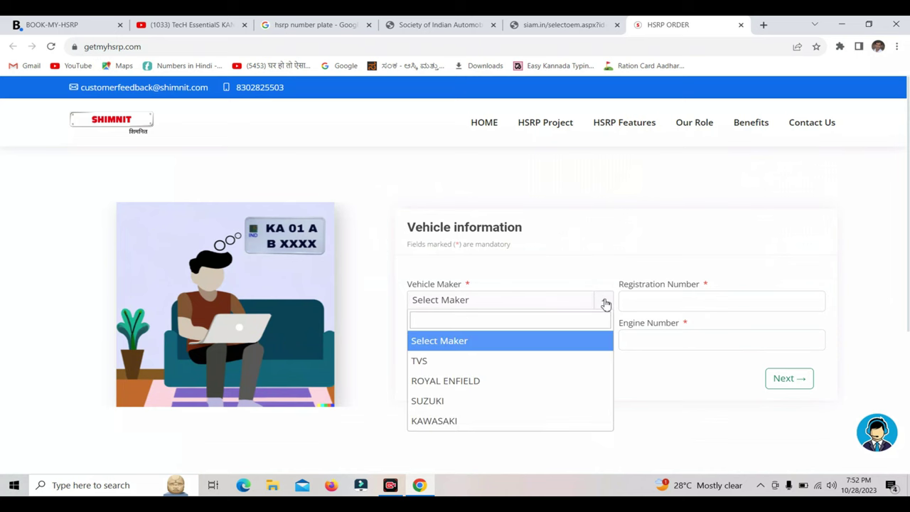
left_click(579, 362)
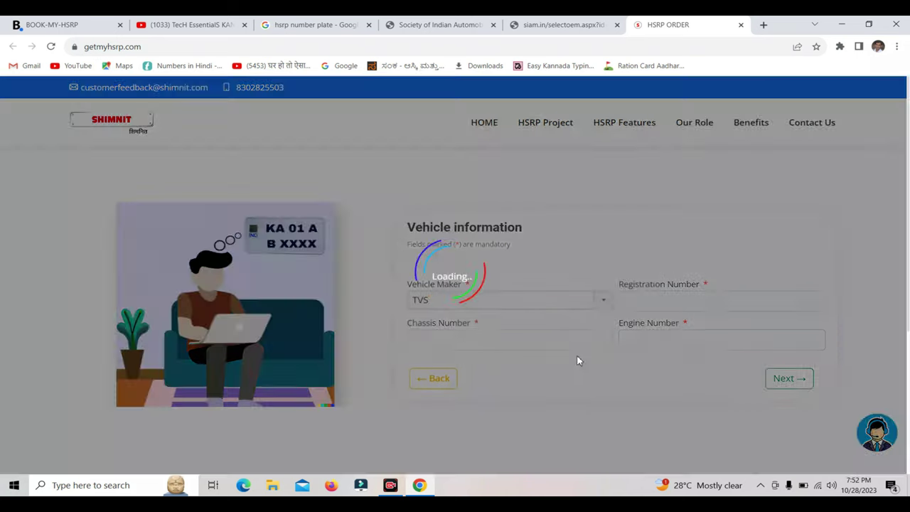
left_click(710, 300)
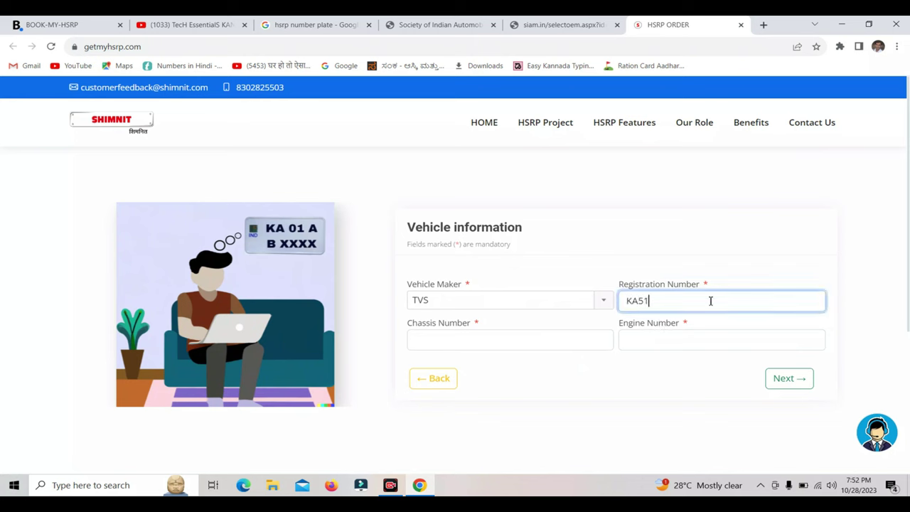
Step: Fill in the chassis and engine numbers and submit the vehicle information
left_click(506, 350)
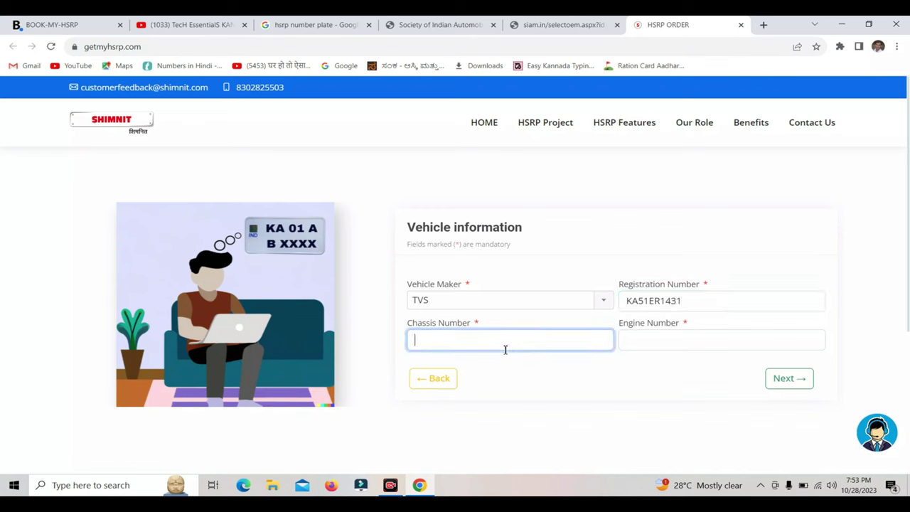
type("md")
key("BackSpace")
key("BackSpace")
type("MD")
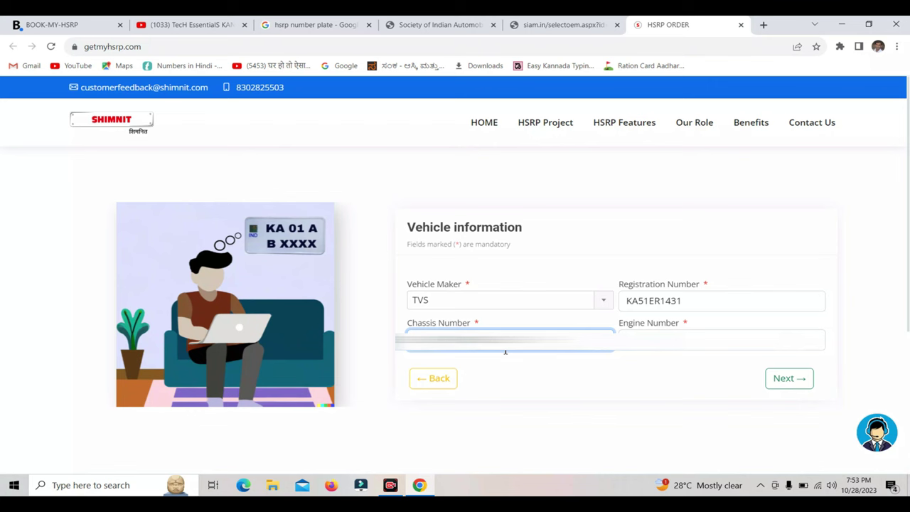
left_click(666, 342)
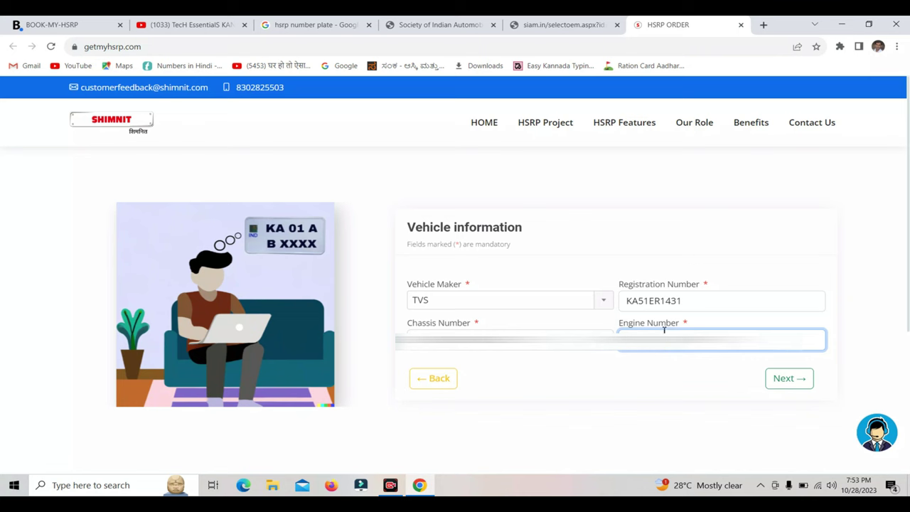
left_click(793, 384)
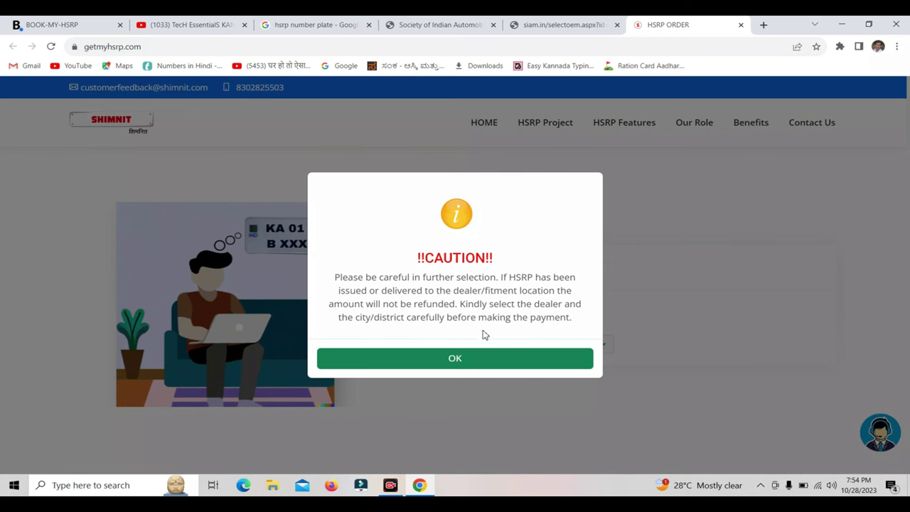
Step: Dismiss the refund caution and choose BENGULURU as the fitment city
left_click(455, 358)
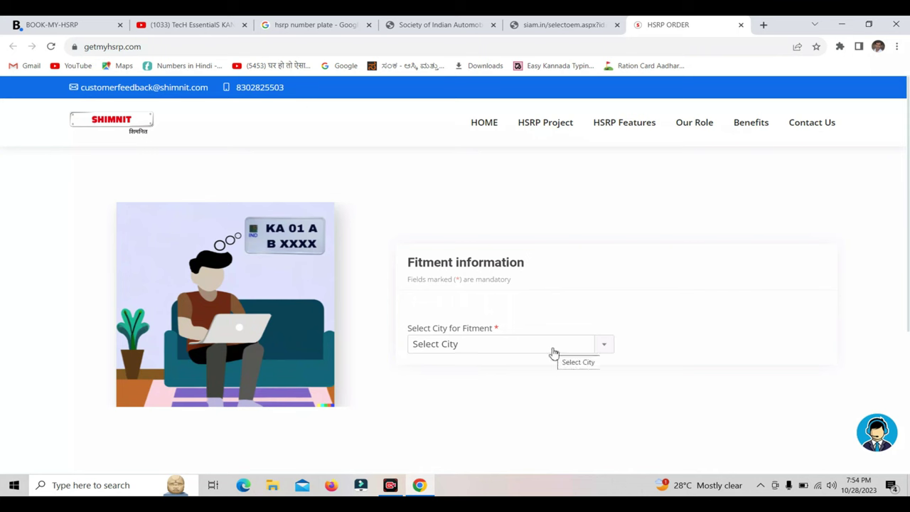
left_click(603, 349)
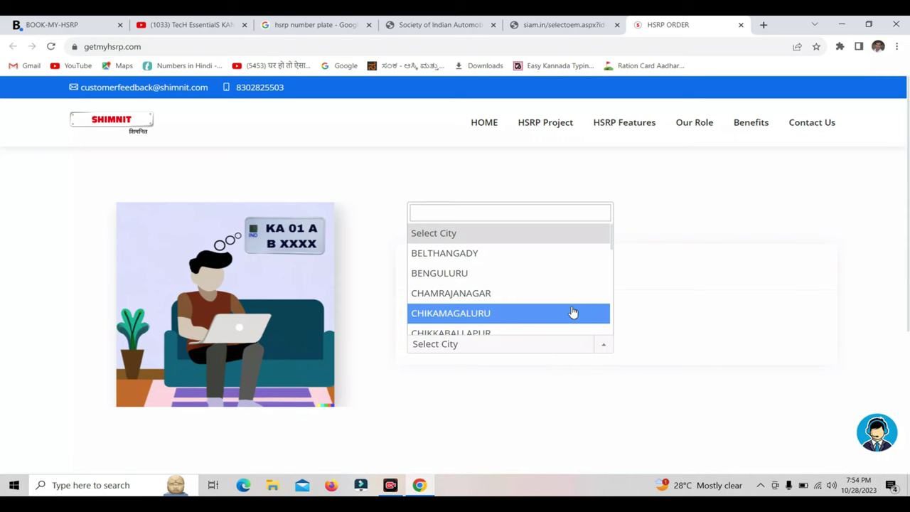
left_click(567, 274)
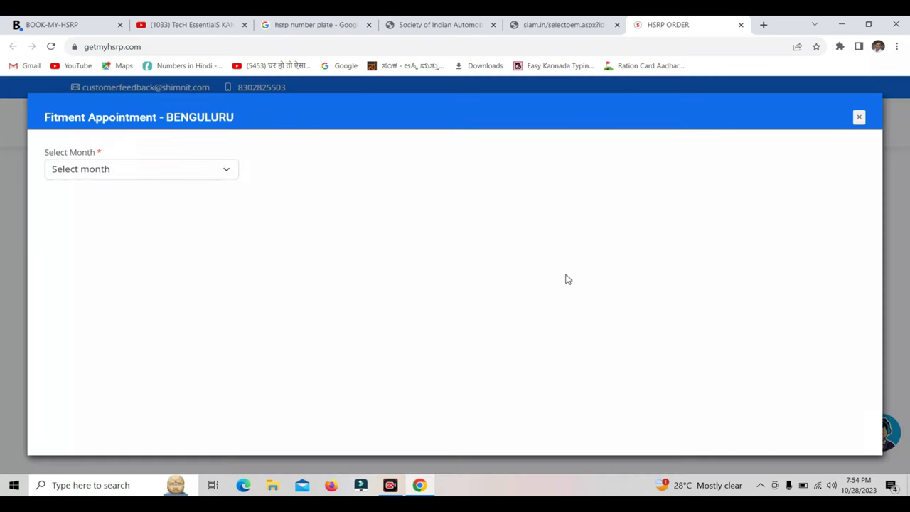
Step: Book the 04:30 PM fitment slot at PR Autocraft, Vijayanagar for 06-12-2023 (Dec-2023)
left_click(228, 173)
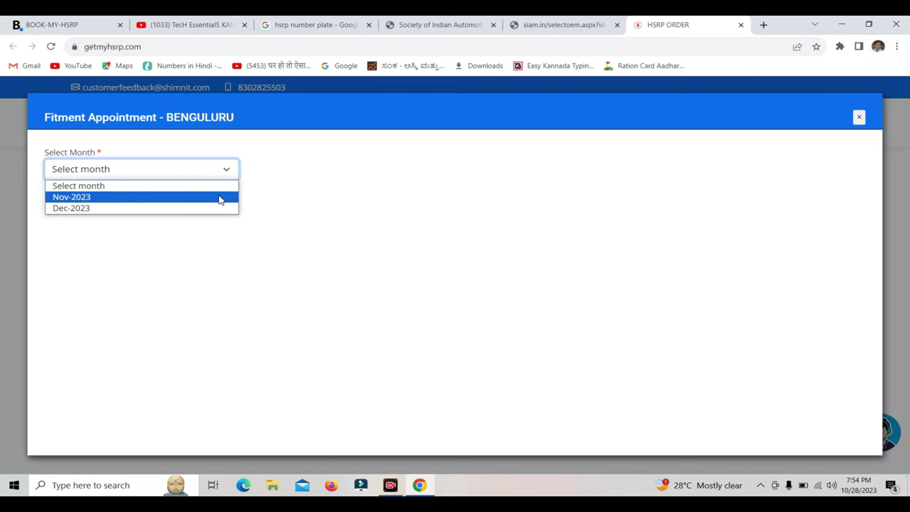
left_click(220, 200)
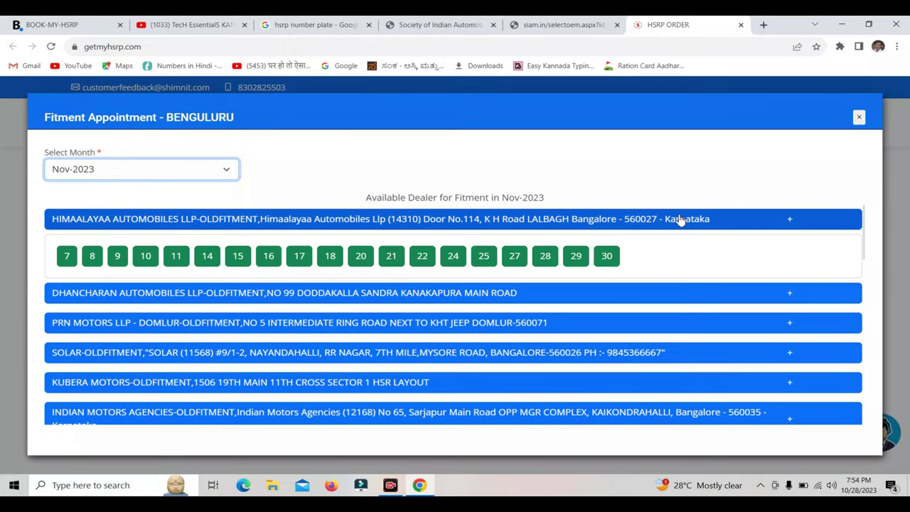
left_click_drag(865, 234, 872, 425)
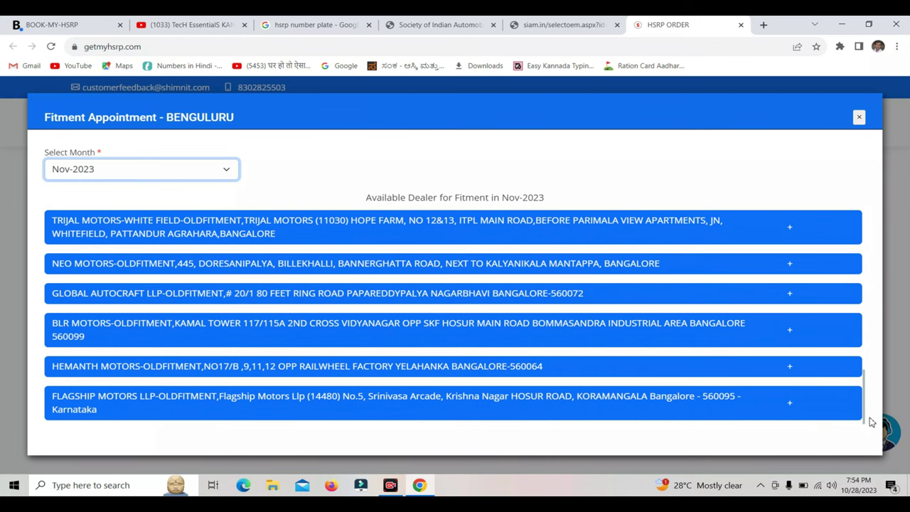
scroll(858, 349, "up", 5)
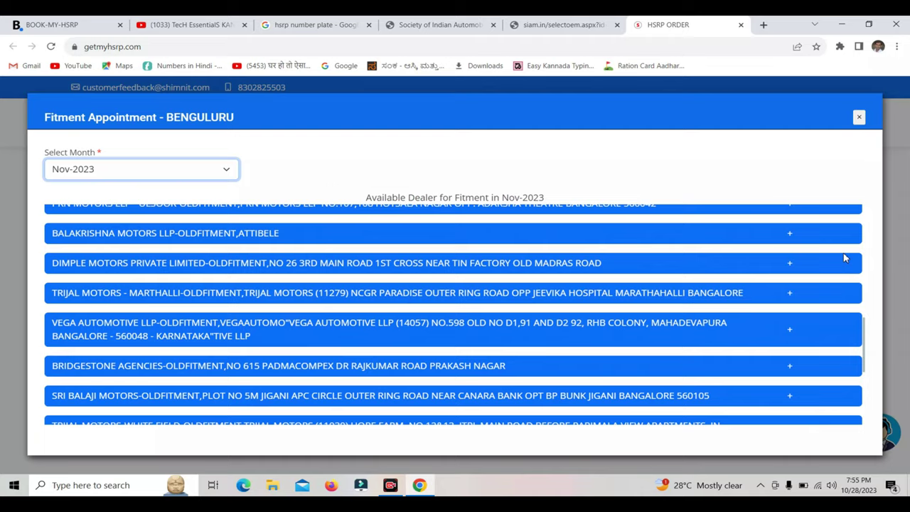
scroll(843, 228, "up", 5)
key("Down")
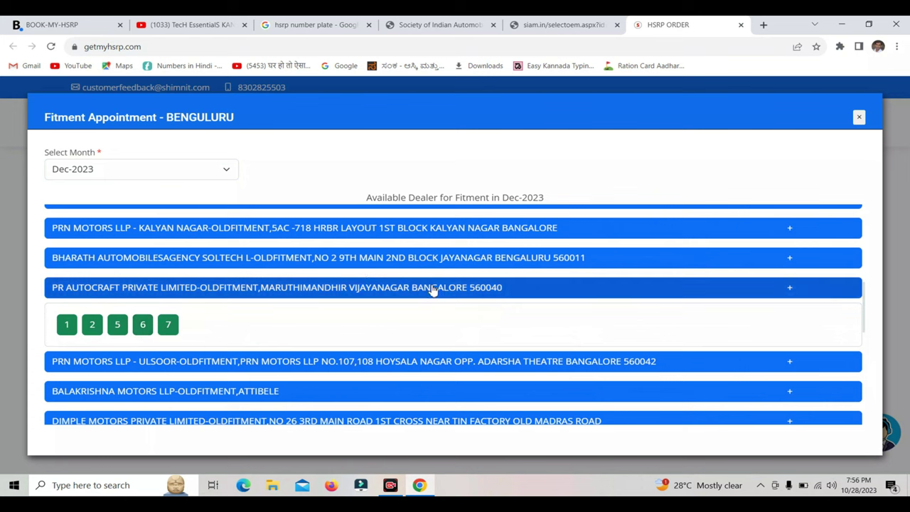
left_click(144, 325)
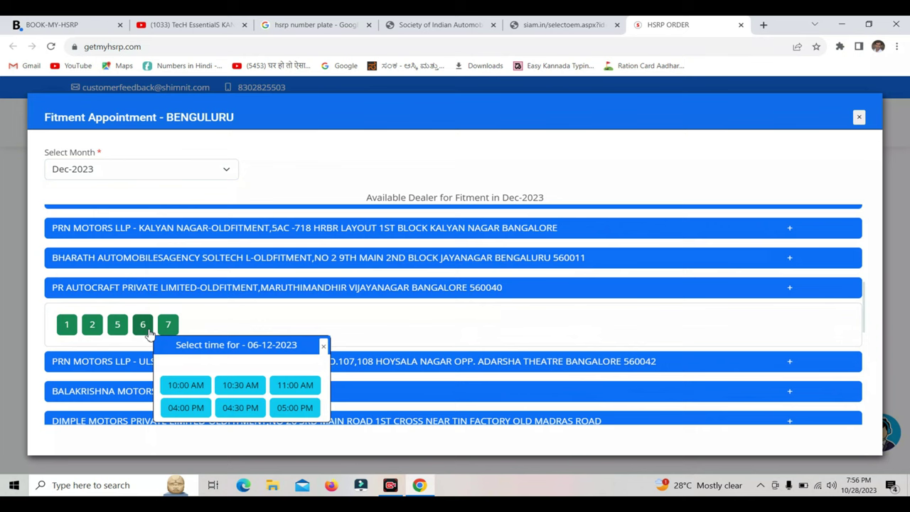
left_click(254, 410)
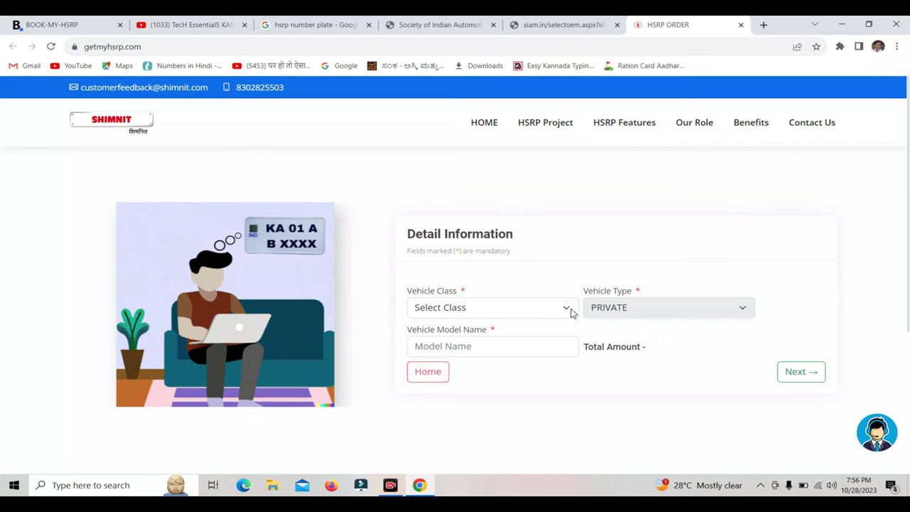
left_click(571, 313)
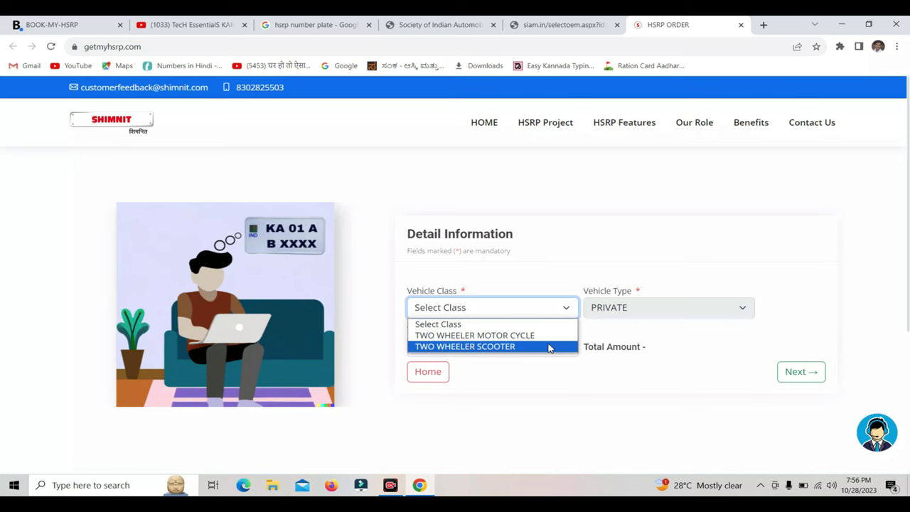
Step: Set vehicle class TWO WHEELER SCOOTER with model TVS (Rs. 526.99) and continue to ownership details
left_click(550, 348)
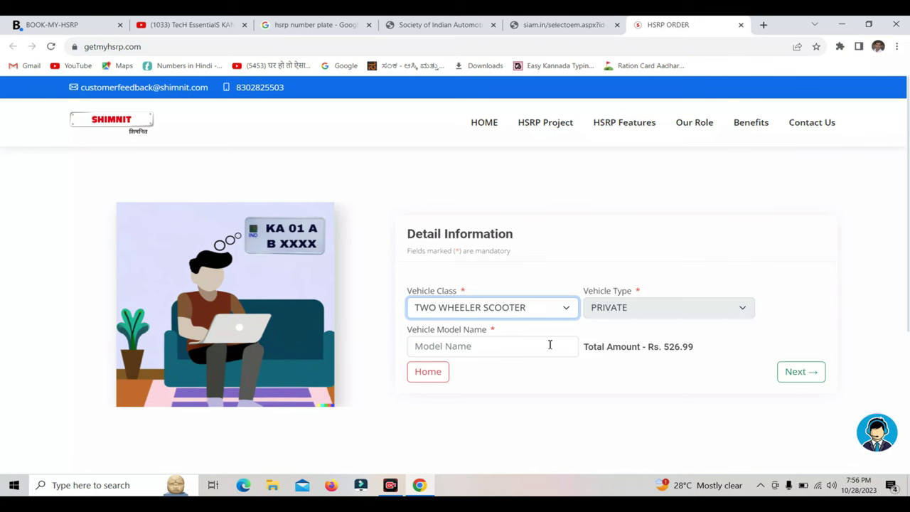
left_click(721, 312)
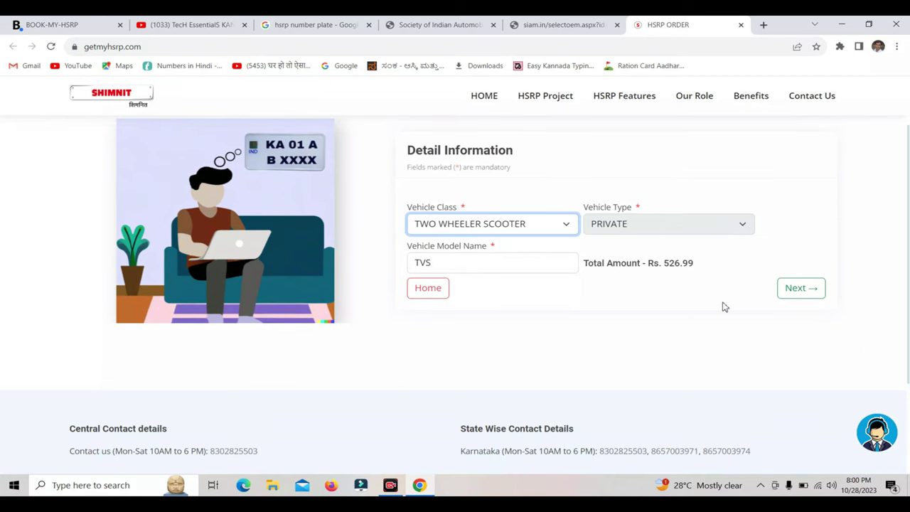
left_click(803, 293)
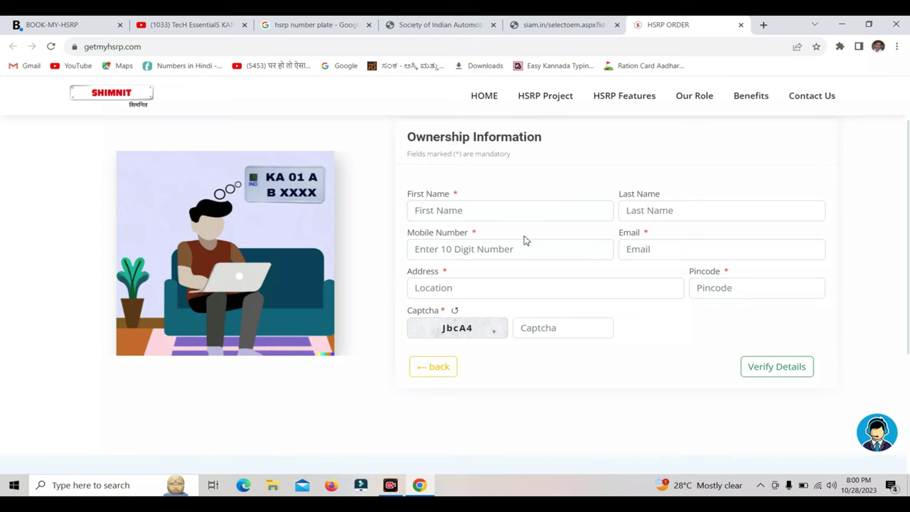
Step: Enter the owner's first name and last name
left_click(475, 211)
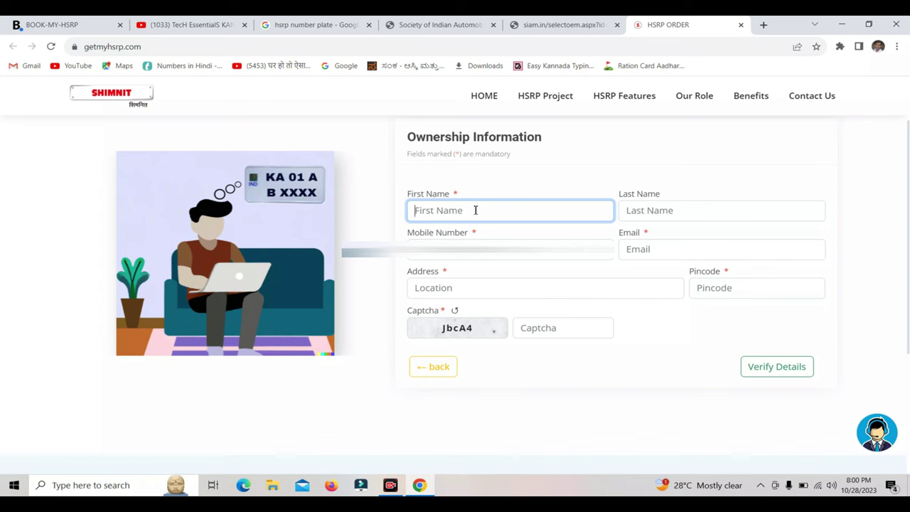
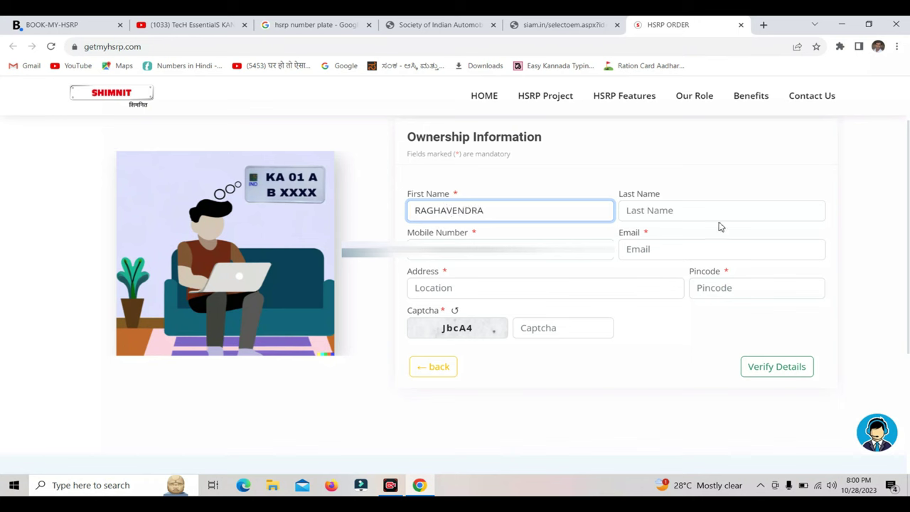
left_click(717, 213)
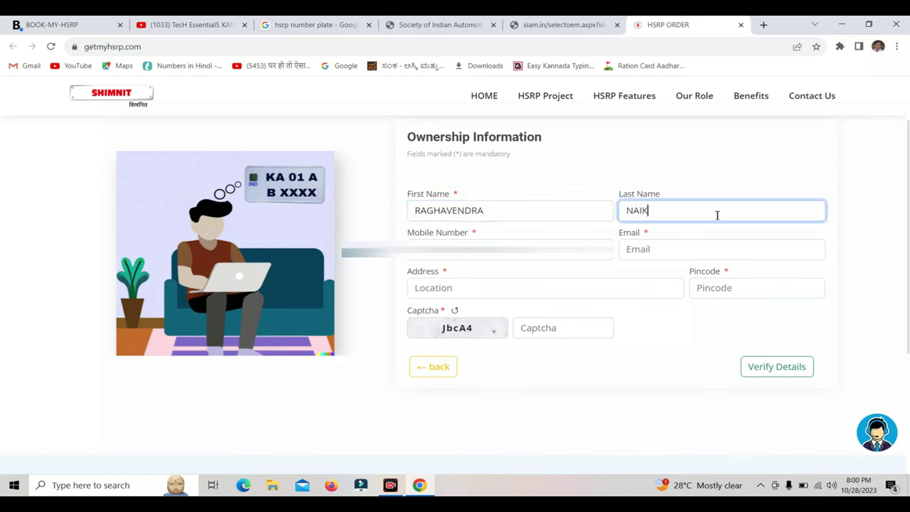
left_click(567, 257)
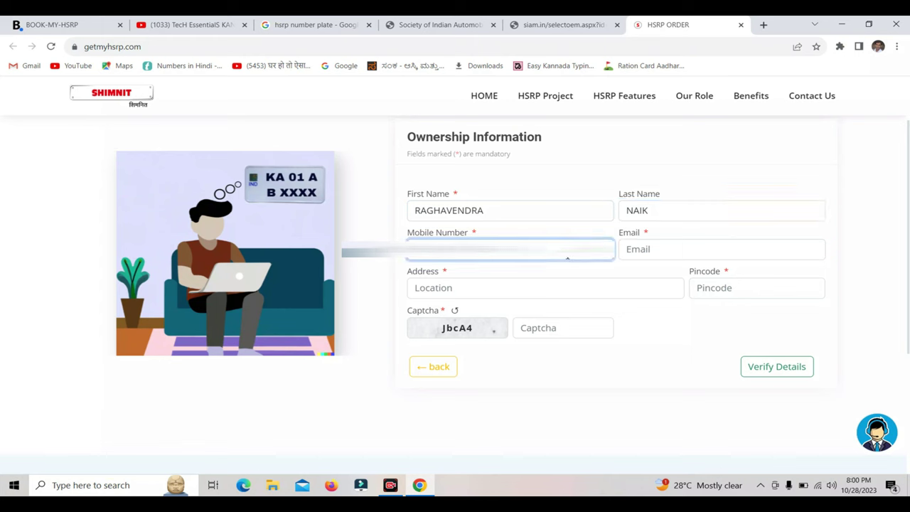
Step: Fill in the owner's e-mail address, postal address and pincode
left_click(645, 250)
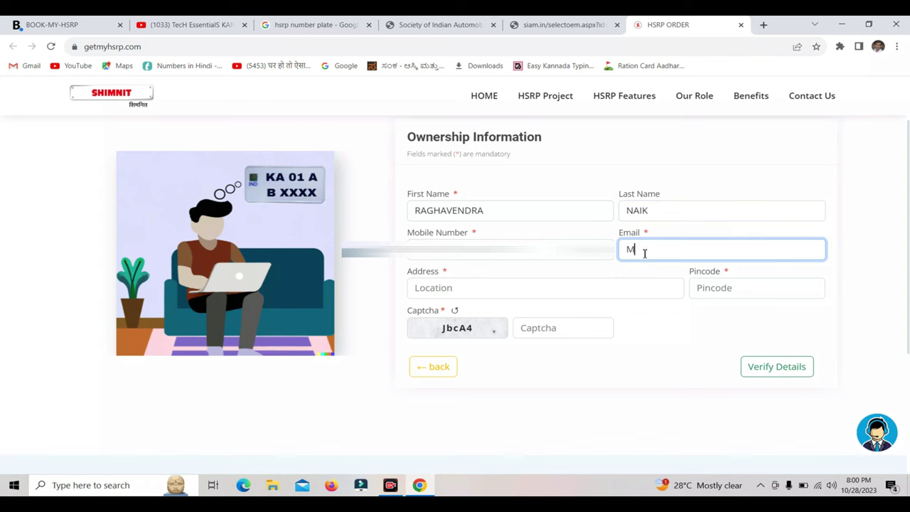
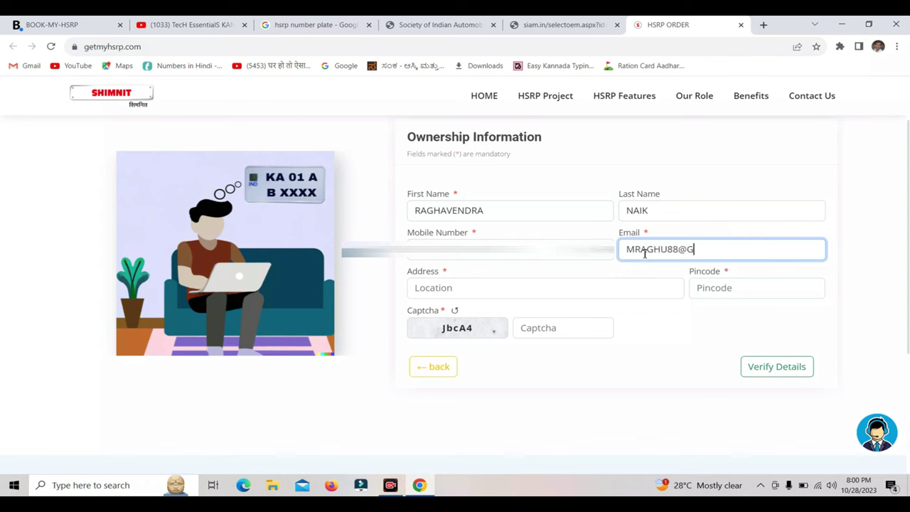
left_click(512, 291)
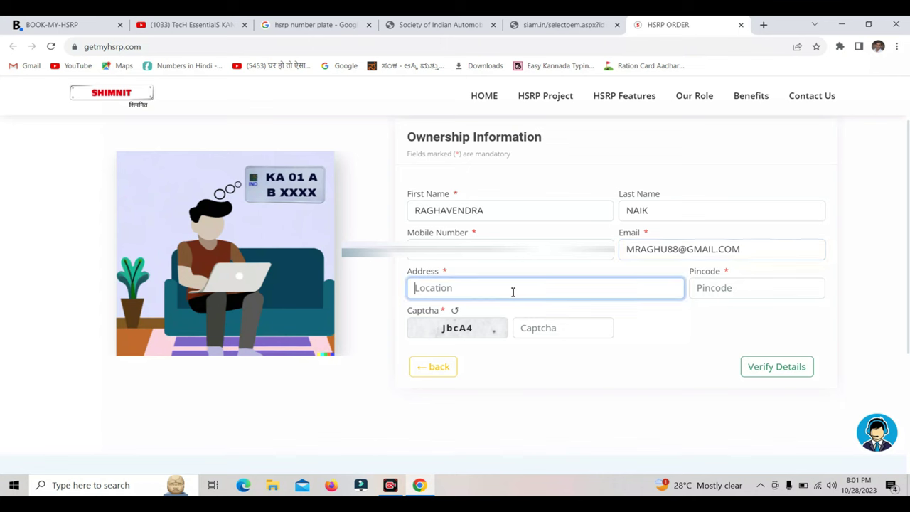
type("BANGALORE")
left_click(752, 286)
type("5")
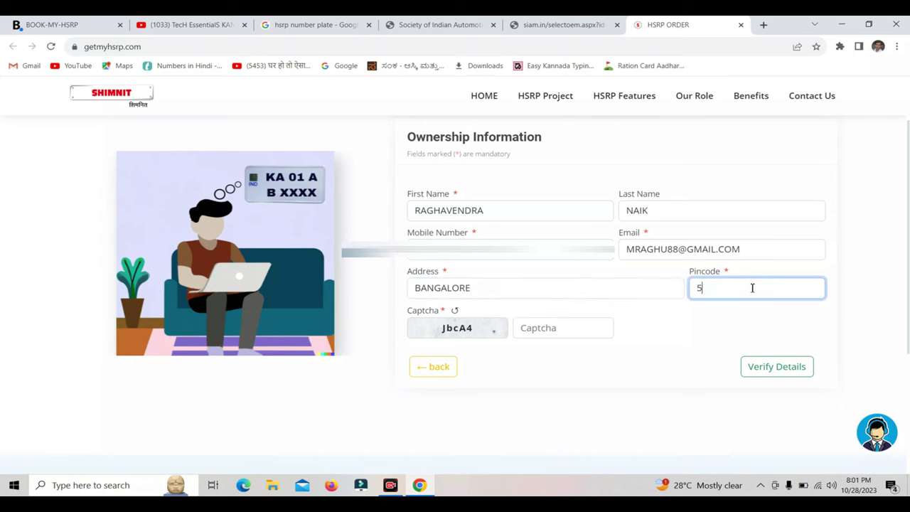
type("60021")
Step: Enter the displayed captcha text and bring up the Verify Details summary
left_click(551, 334)
type("JB")
key("BackSpace")
type("bcA4")
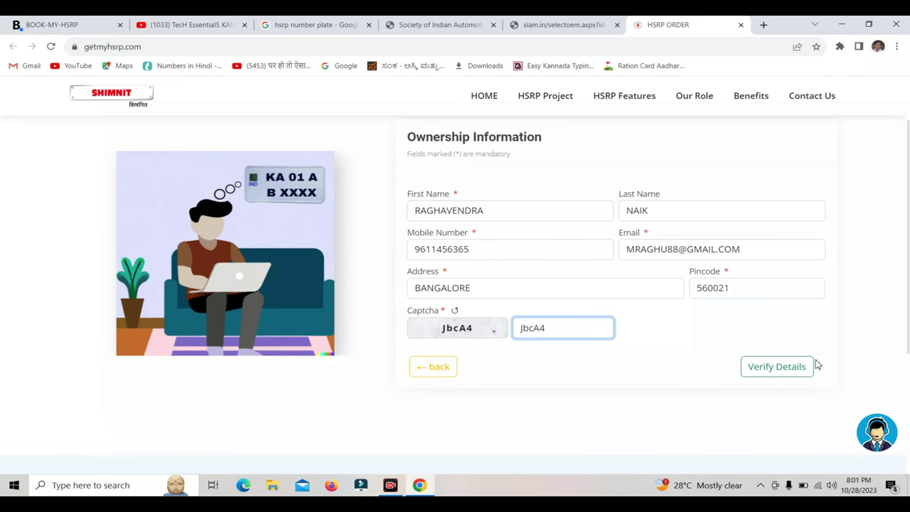
left_click(792, 371)
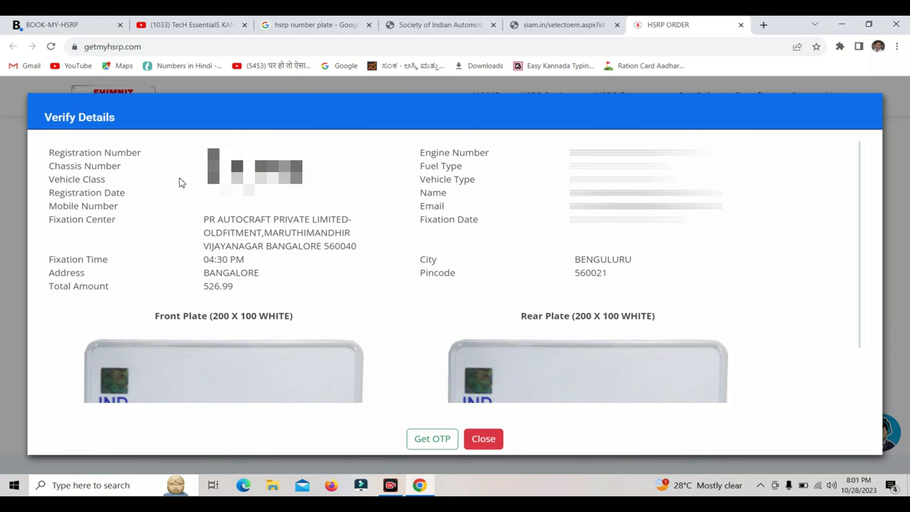
Step: Review the order summary with the plate images and request an OTP
scroll(243, 303, "down", 1)
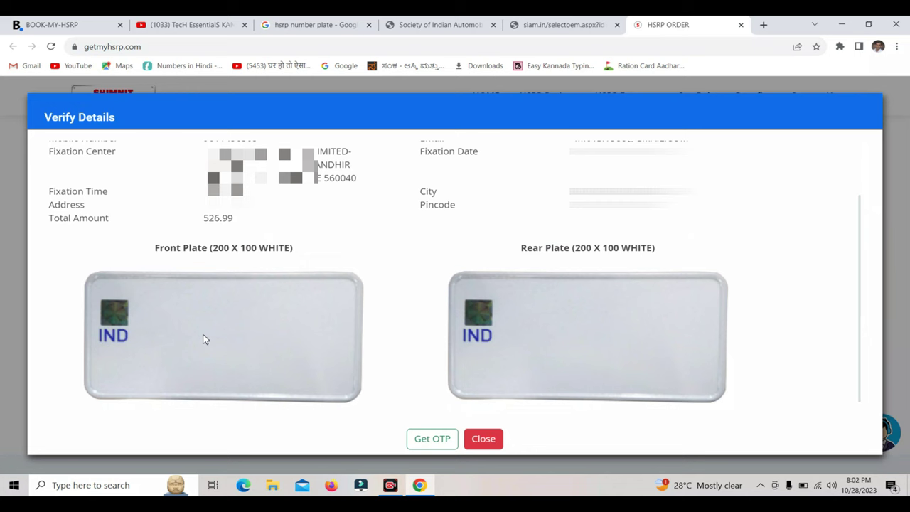
left_click(429, 440)
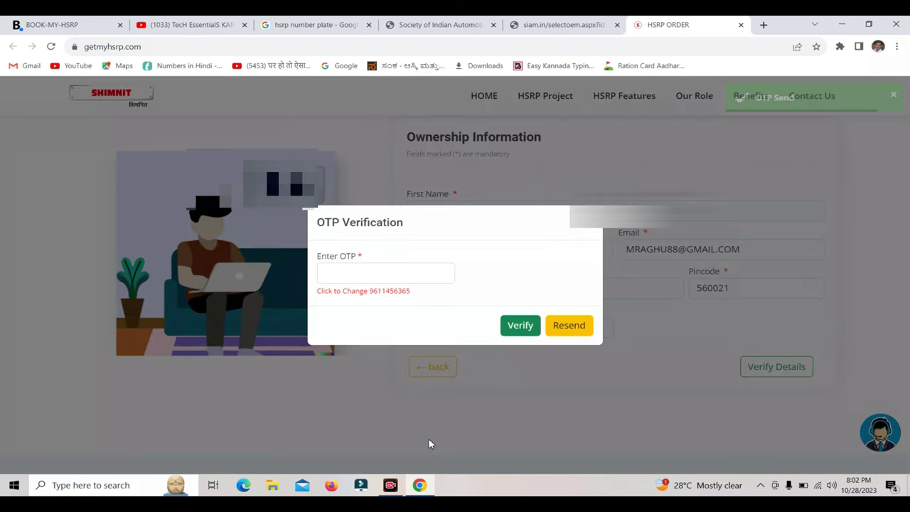
Step: Verify the received OTP and proceed to pay the Rs 526.99 order via PayU
left_click(392, 274)
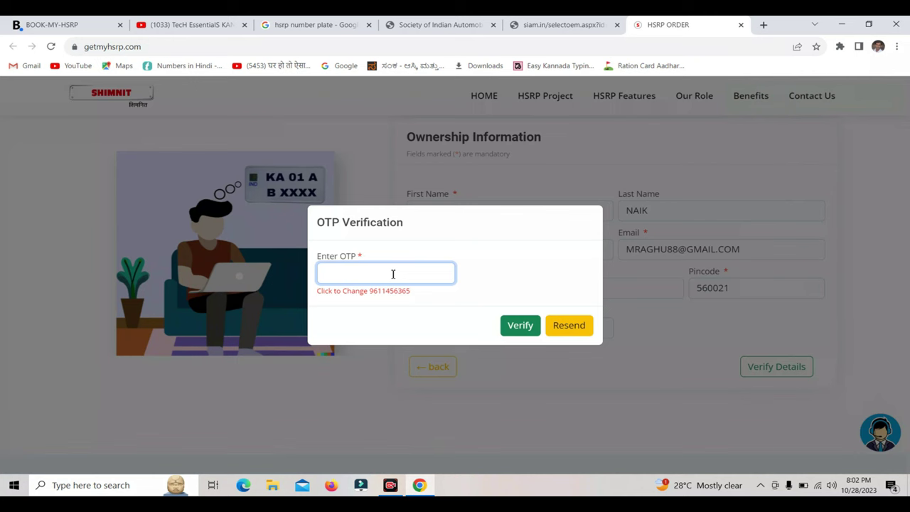
left_click(532, 328)
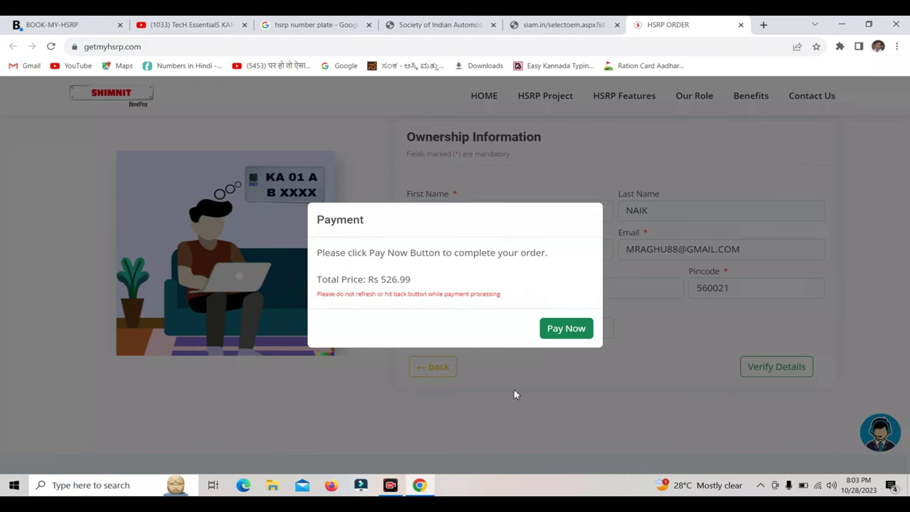
left_click(555, 331)
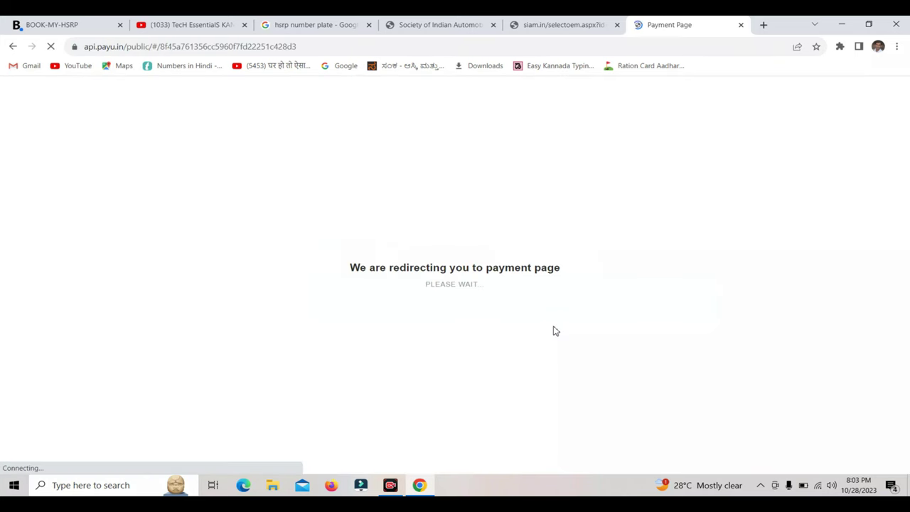